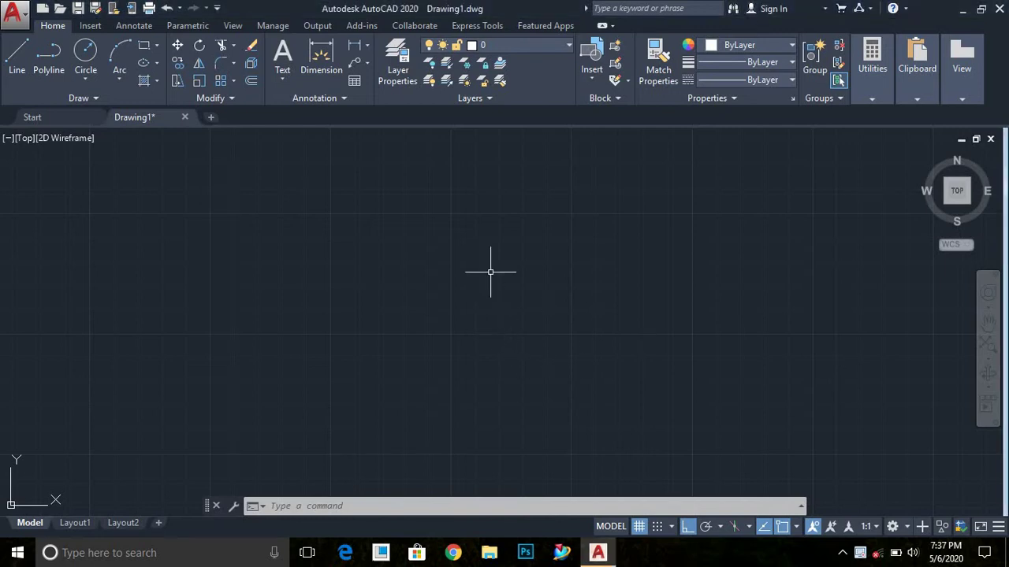
- Draw the right triangle with an upright left edge from connected line segments
{"action": "type", "text": "l"}
{"action": "key", "text": "Return"}
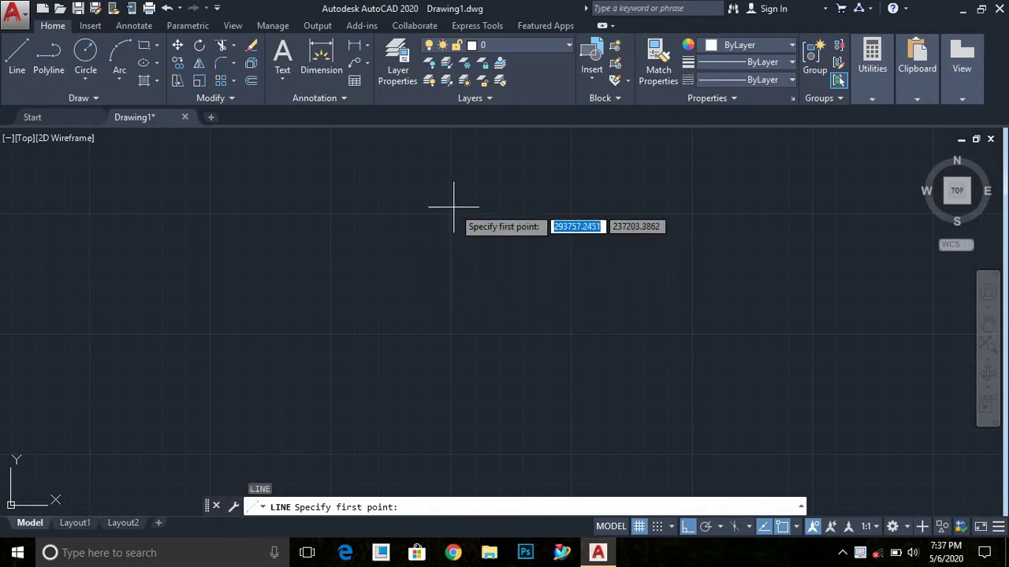
{"action": "left_click", "coordinate": [456, 207]}
{"action": "left_click", "coordinate": [465, 386]}
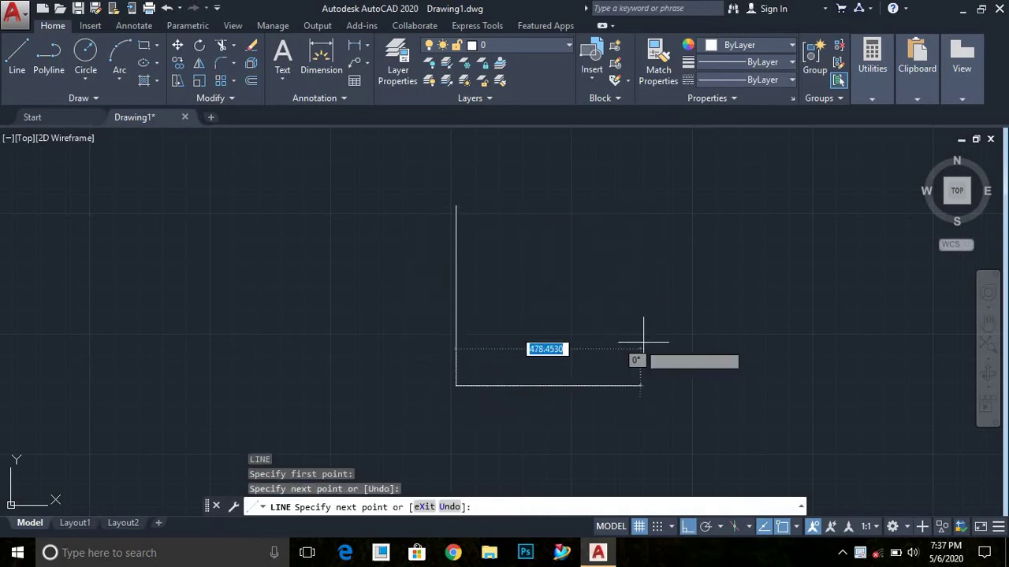
{"action": "left_click", "coordinate": [688, 380]}
{"action": "left_click", "coordinate": [669, 198]}
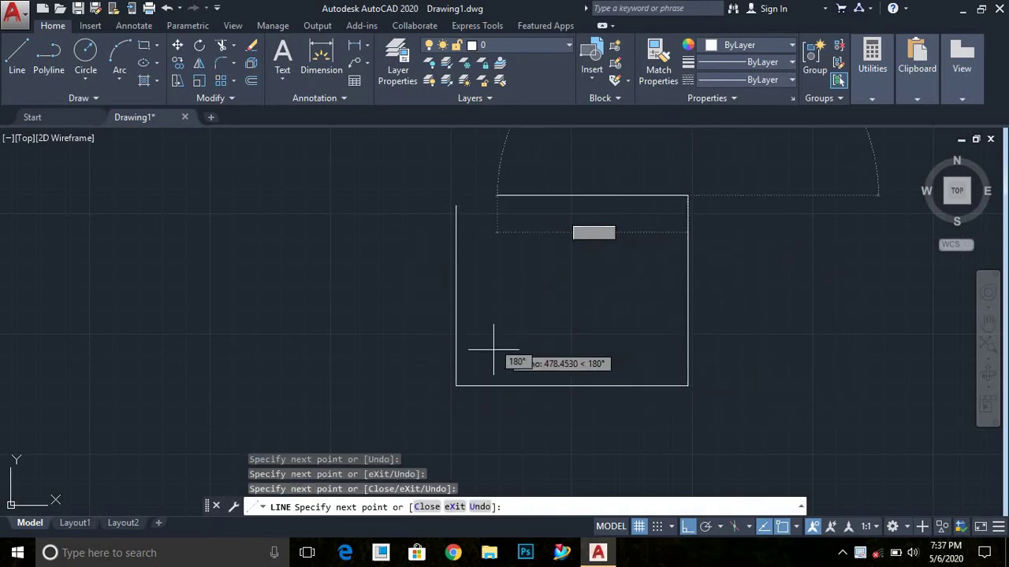
{"action": "left_click", "coordinate": [457, 384]}
{"action": "key", "text": "Escape"}
- Draw a separate vertical line to the right of the triangle
{"action": "middle_click_drag", "start_coordinate": [630, 379], "coordinate": [457, 367]}
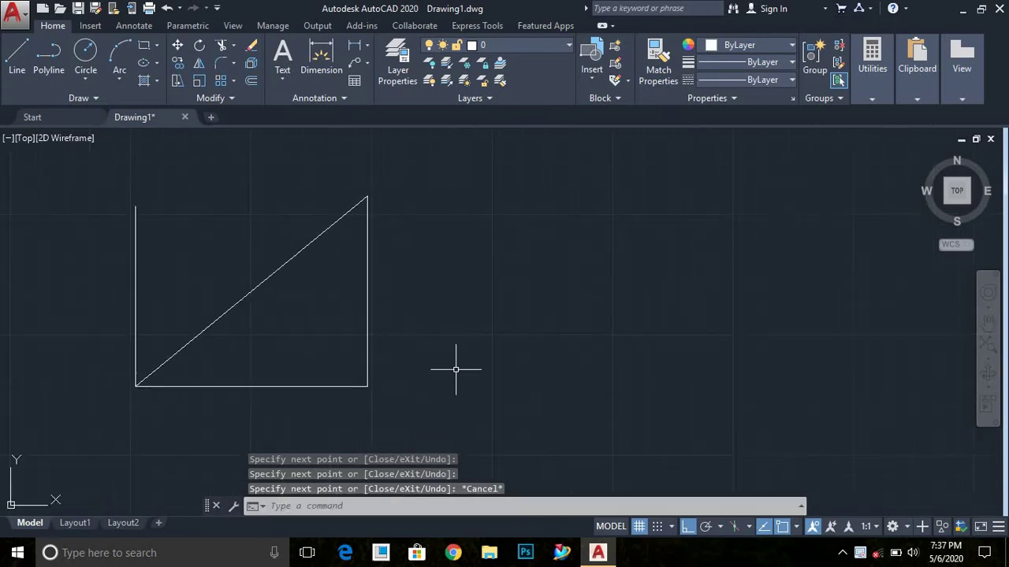
{"action": "type", "text": "l"}
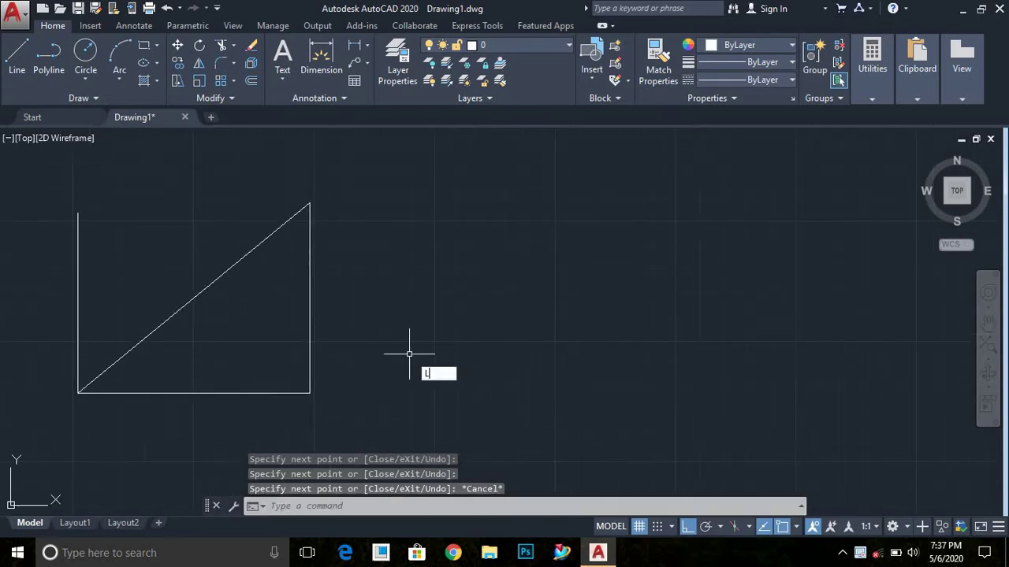
{"action": "key", "text": "Return"}
{"action": "left_click", "coordinate": [439, 170]}
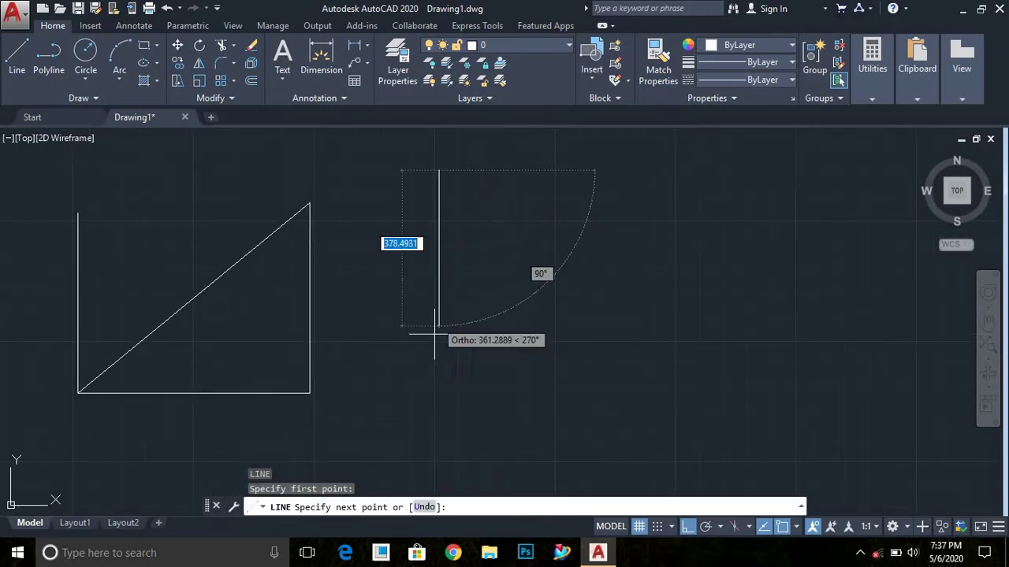
{"action": "left_click", "coordinate": [436, 428]}
{"action": "key", "text": "Escape"}
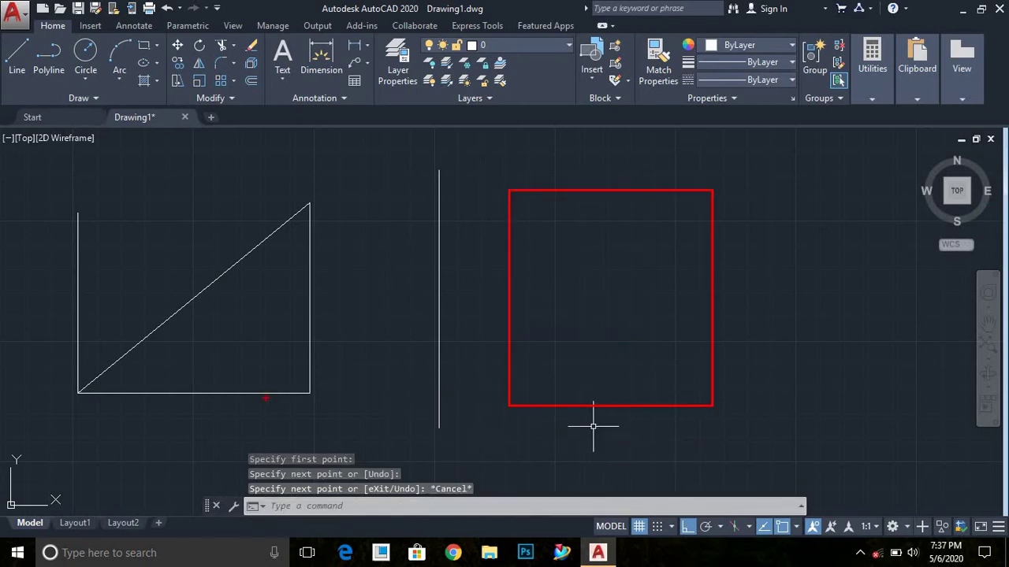
{"action": "left_click_drag", "start_coordinate": [363, 429], "coordinate": [362, 204]}
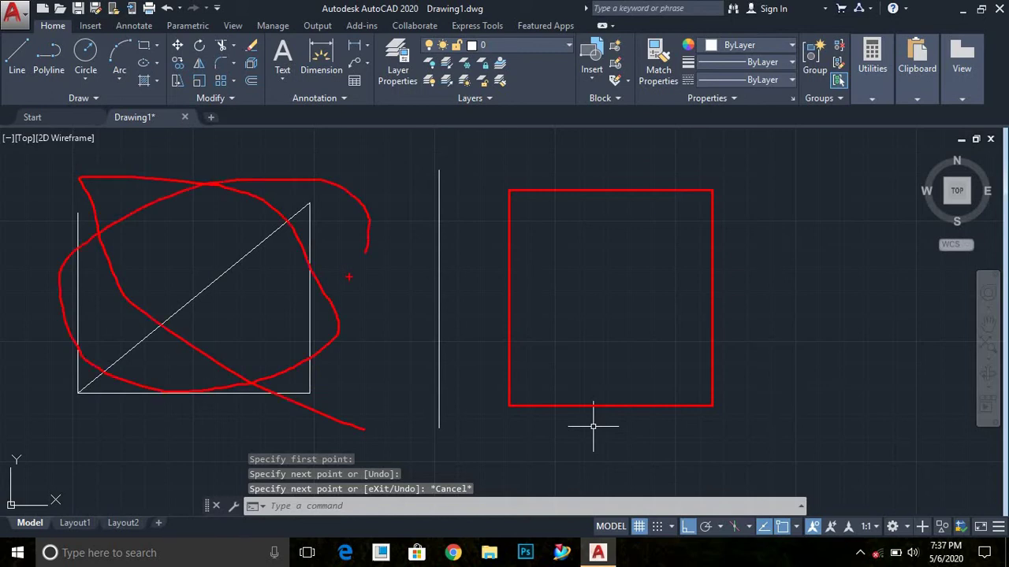
{"action": "key", "text": "Escape"}
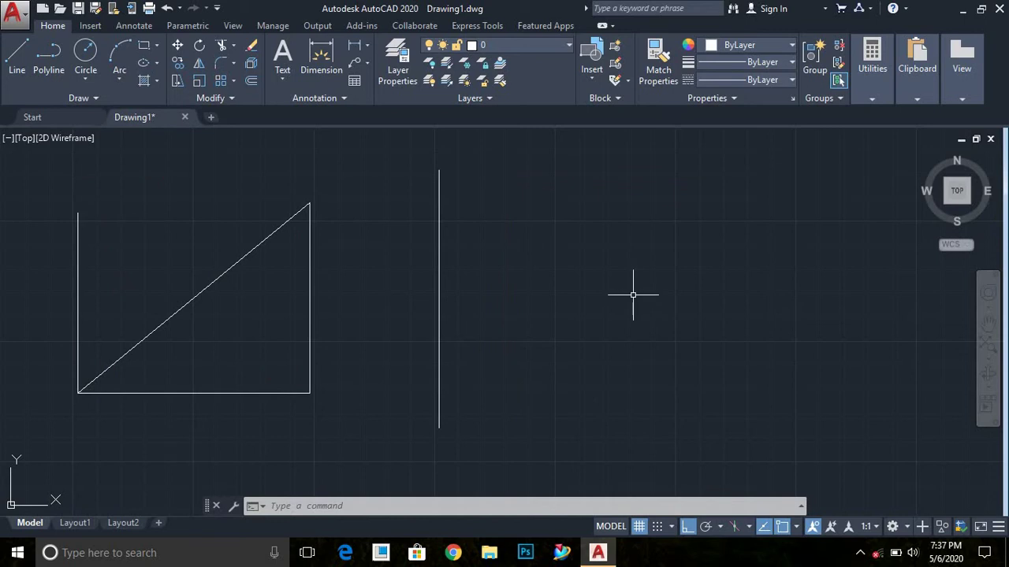
- Mirror the triangle across the vertical line, keeping the original
{"action": "type", "text": "mi"}
{"action": "key", "text": "Return"}
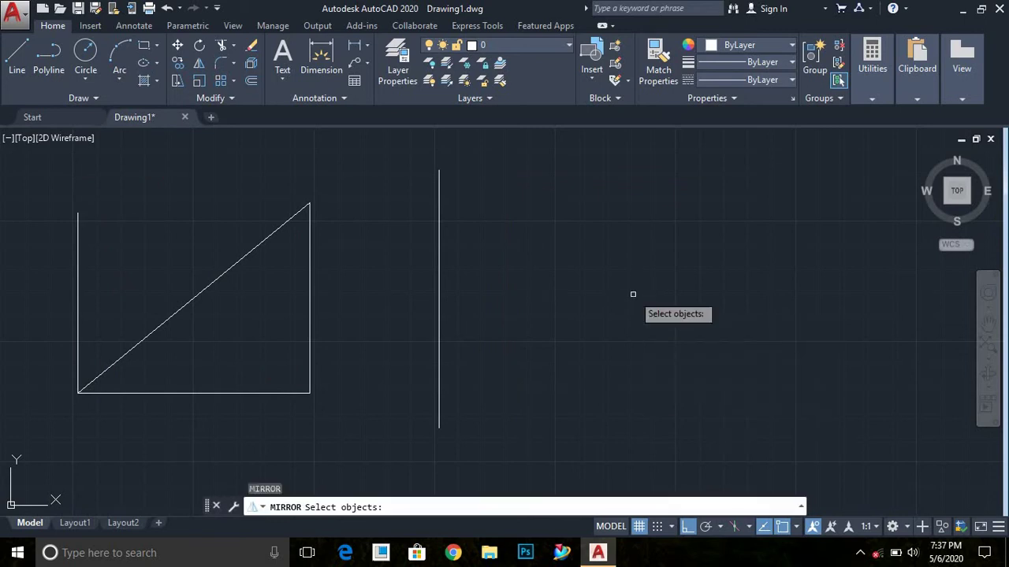
{"action": "left_click", "coordinate": [361, 424]}
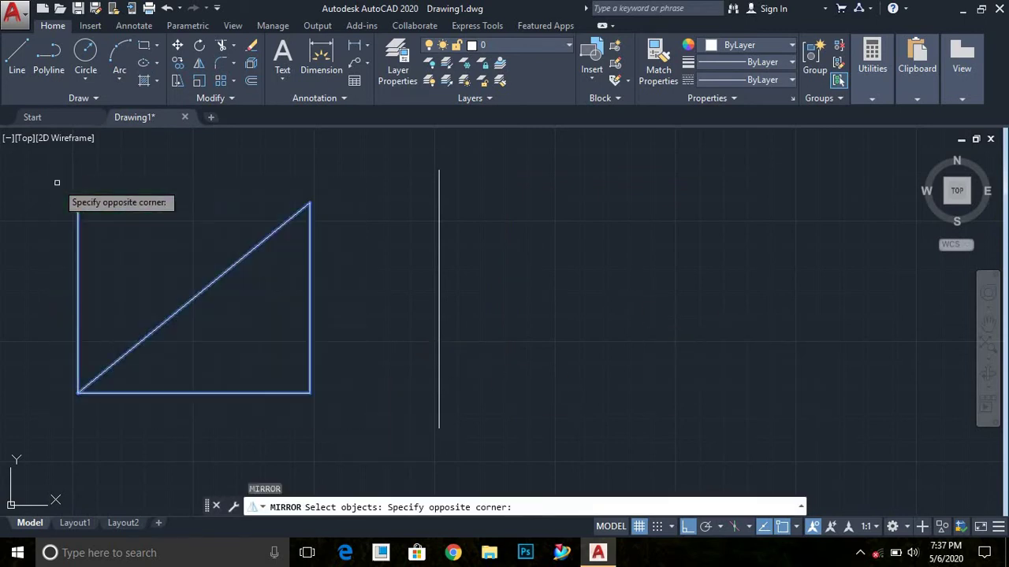
{"action": "left_click", "coordinate": [57, 183]}
{"action": "middle_click_drag", "start_coordinate": [314, 277], "coordinate": [417, 286]}
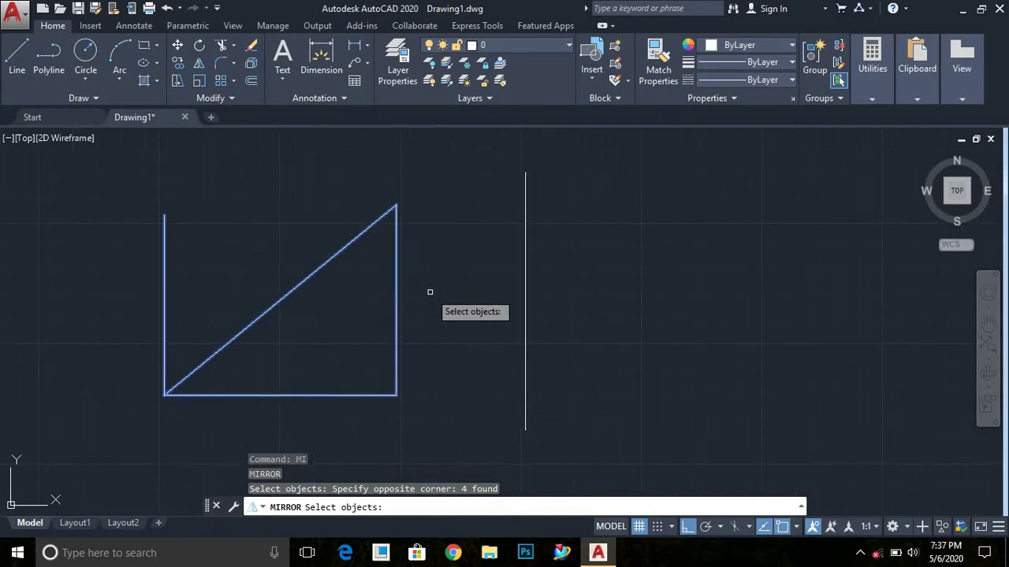
{"action": "key", "text": "Return"}
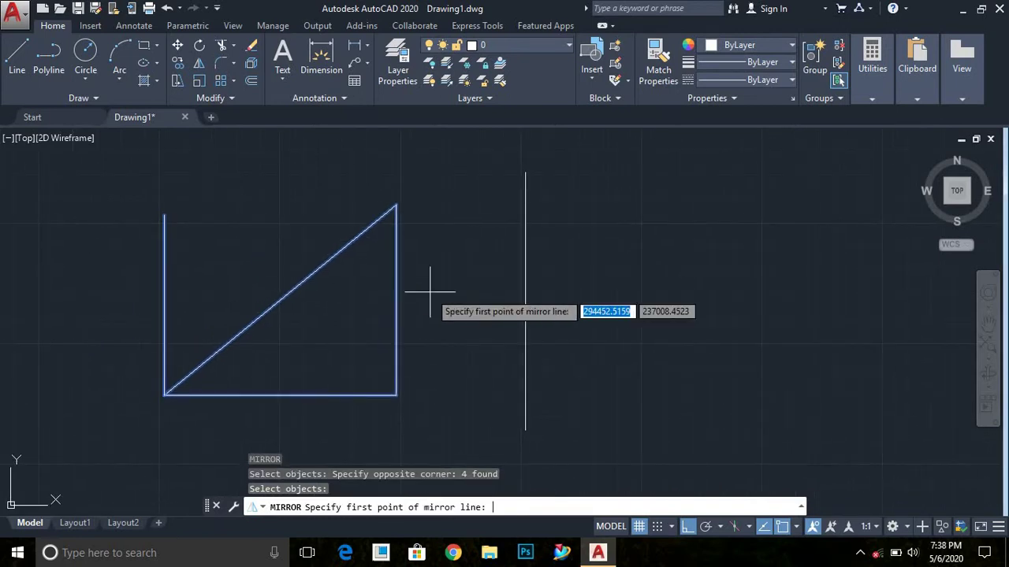
{"action": "left_click", "coordinate": [525, 172]}
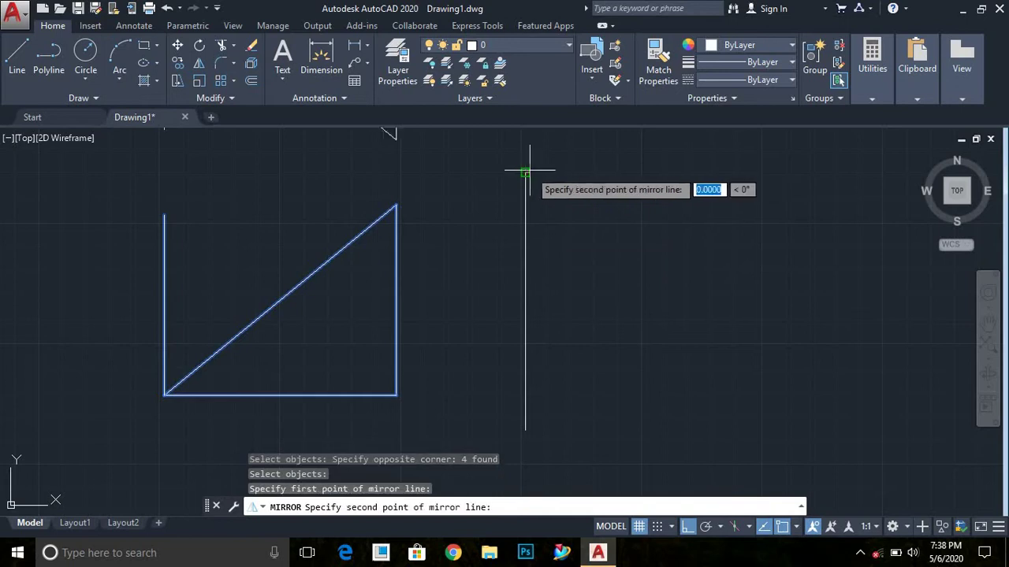
{"action": "left_click", "coordinate": [529, 432]}
{"action": "key", "text": "Return"}
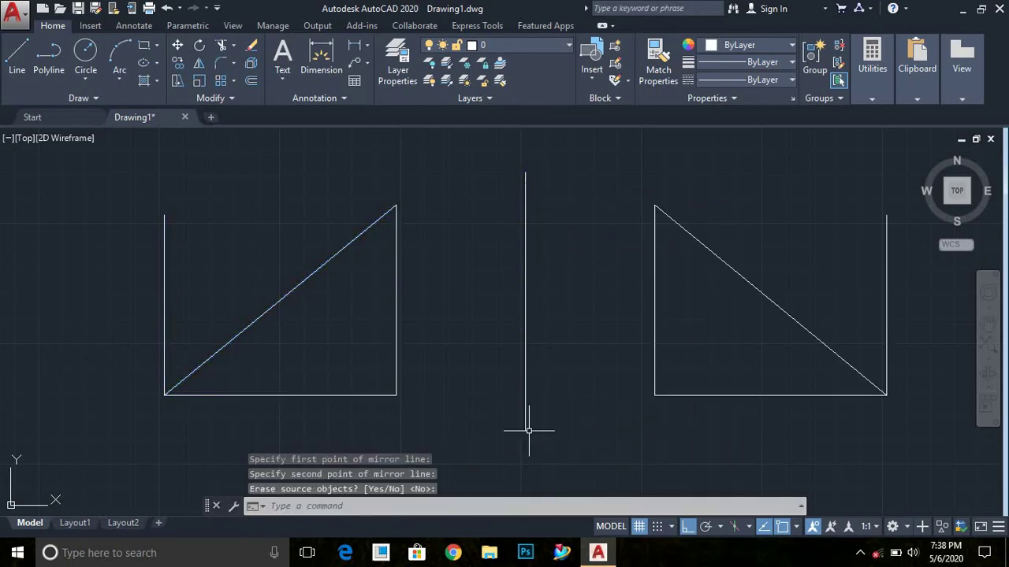
- Crossing-select the vertical line and the mirrored triangle copy
{"action": "middle_click_drag", "start_coordinate": [682, 426], "coordinate": [569, 435]}
{"action": "left_click", "coordinate": [831, 457]}
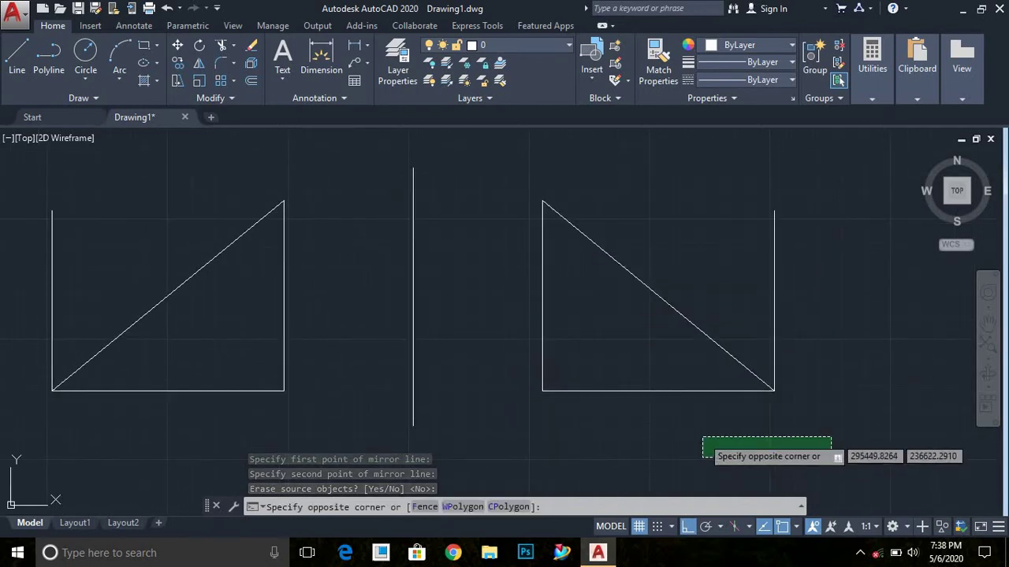
{"action": "key", "text": "Escape"}
{"action": "middle_click_drag", "start_coordinate": [416, 363], "coordinate": [446, 367]}
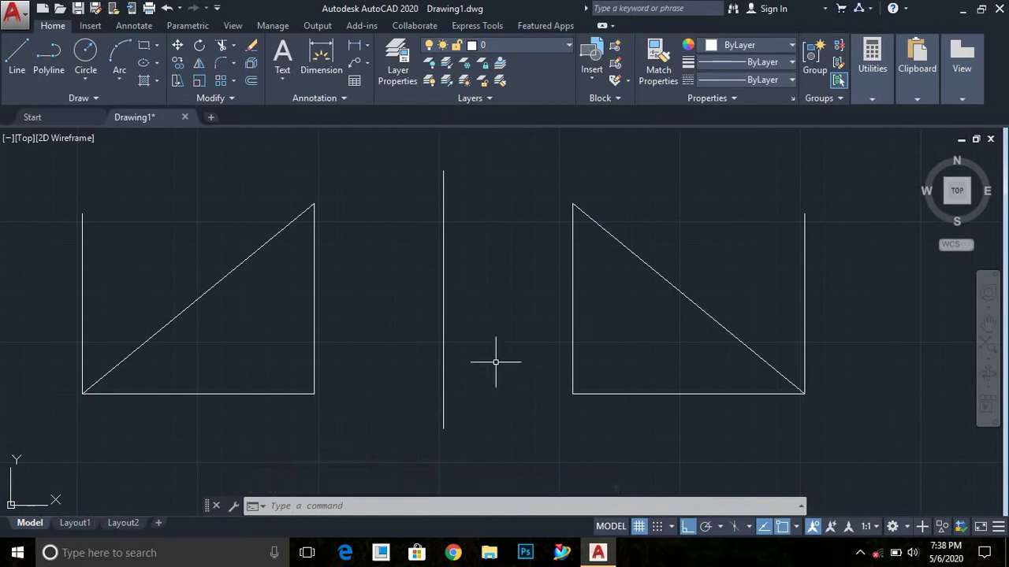
{"action": "left_click", "coordinate": [928, 484]}
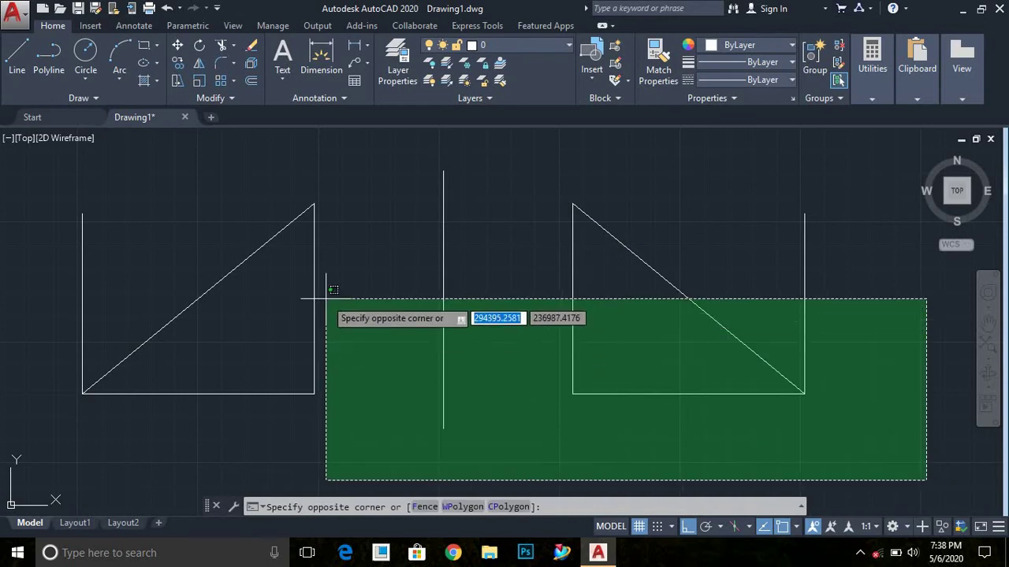
{"action": "left_click", "coordinate": [395, 155]}
- Erase the vertical line and the mirrored triangle copy
{"action": "key", "text": "Delete"}
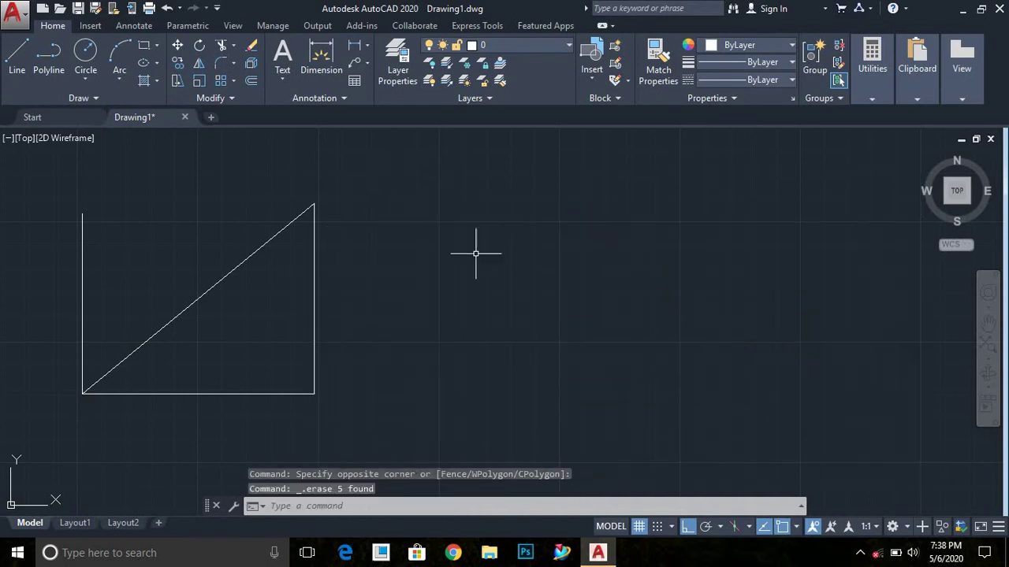
{"action": "middle_click_drag", "start_coordinate": [477, 253], "coordinate": [496, 256]}
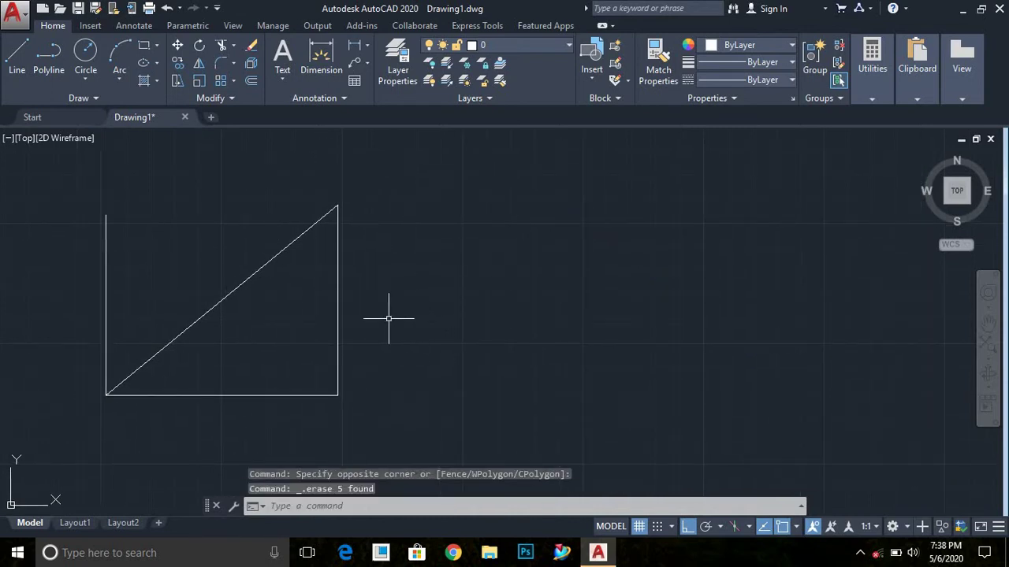
{"action": "left_click", "coordinate": [367, 319]}
{"action": "left_click", "coordinate": [265, 209]}
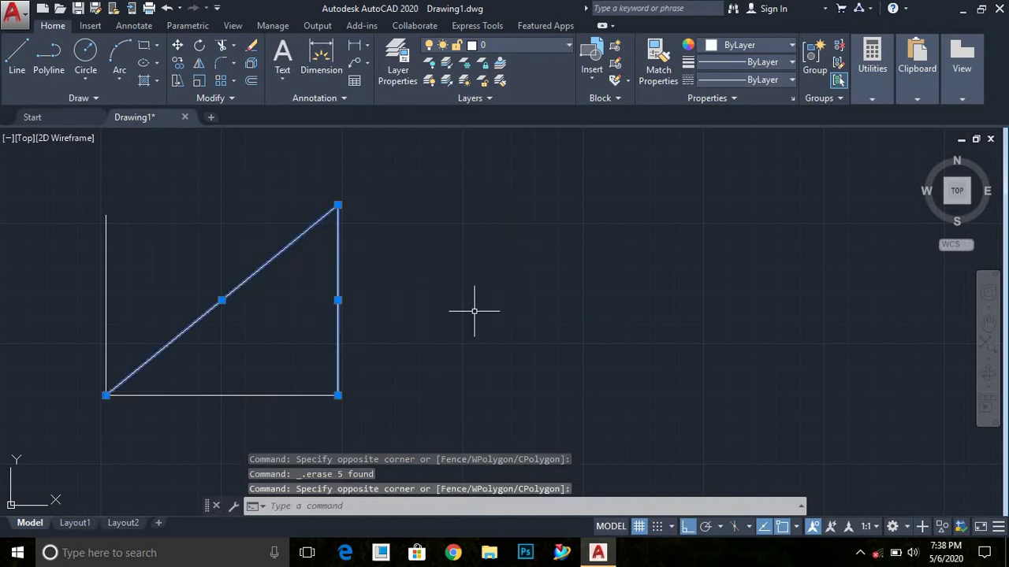
{"action": "key", "text": "Escape"}
{"action": "key", "text": "Escape"}
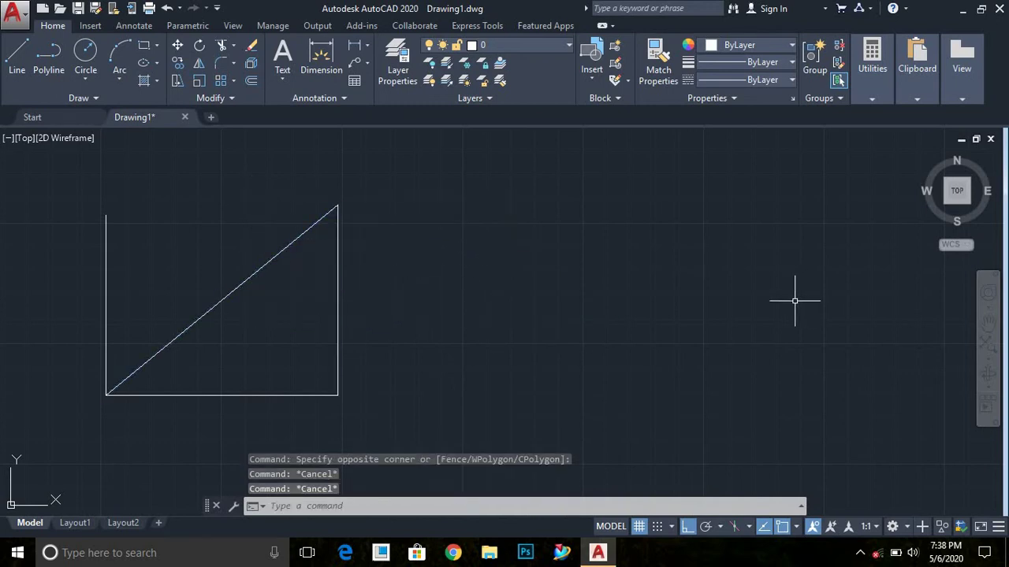
- Start MIRROR and select the triangle's diagonal and right edge
{"action": "type", "text": "mi"}
{"action": "key", "text": "Return"}
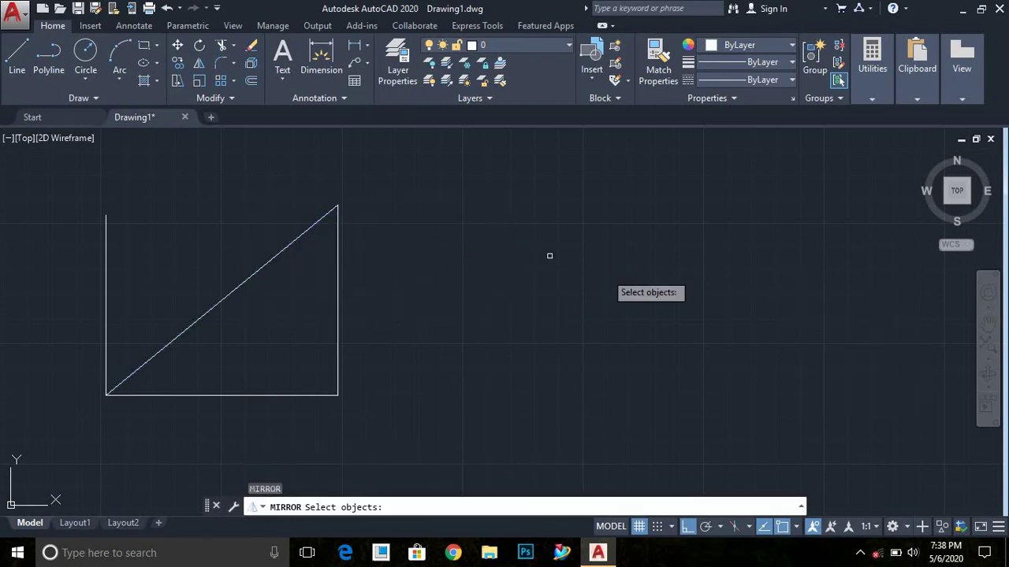
{"action": "left_click", "coordinate": [403, 297]}
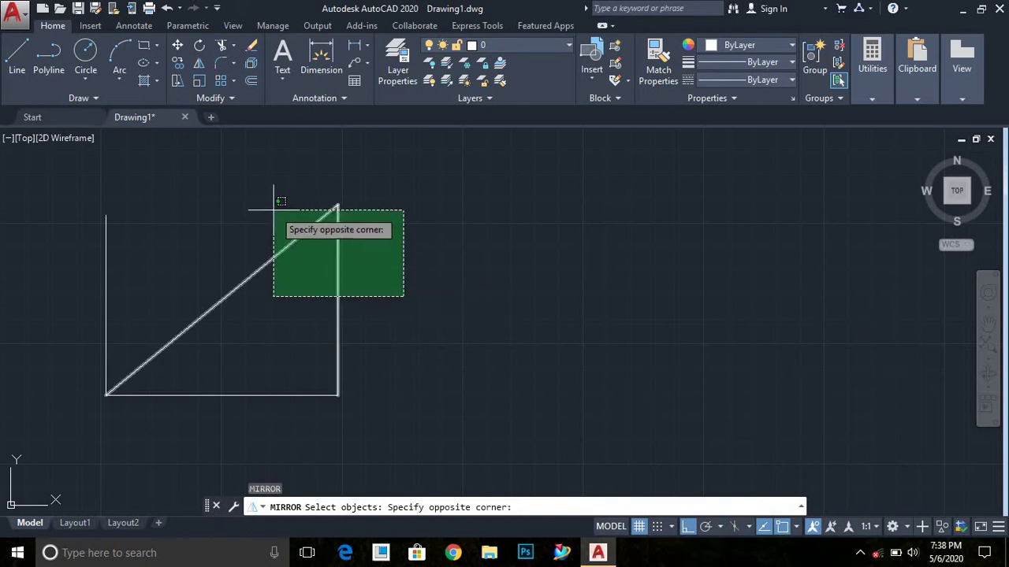
{"action": "left_click", "coordinate": [274, 210]}
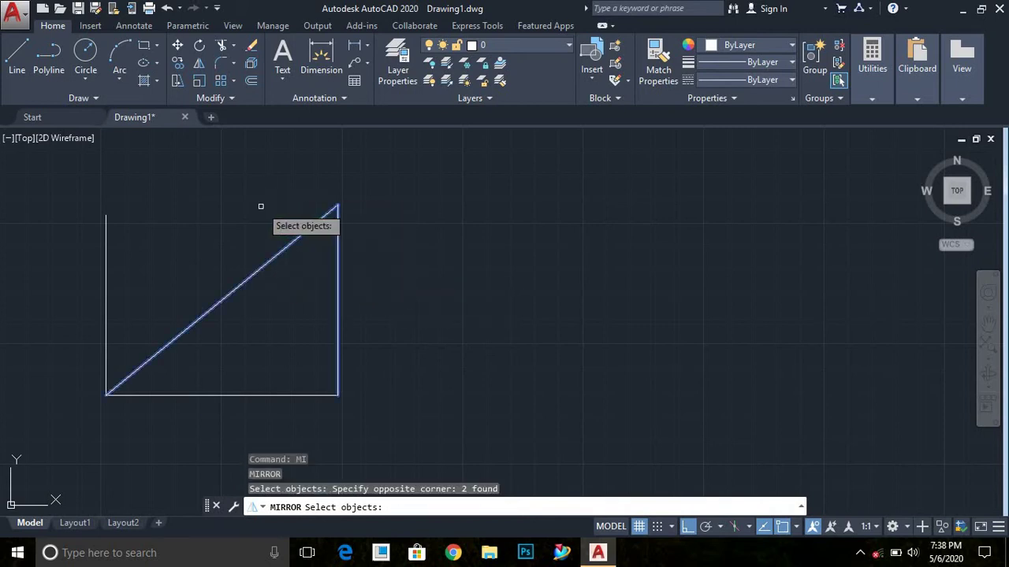
{"action": "key", "text": "Return"}
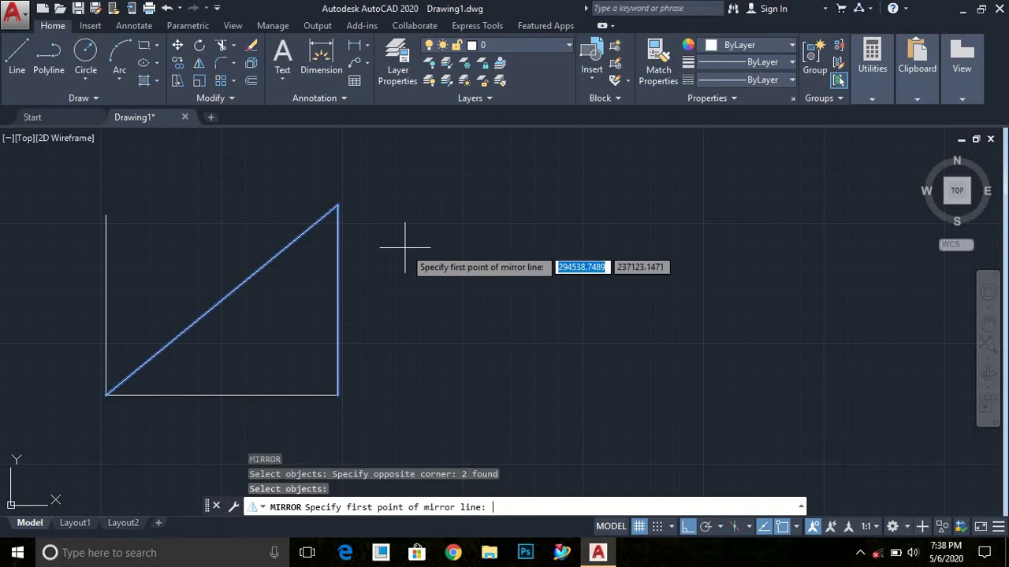
- Mirror those edges across a vertical axis with Ortho on, keeping the originals
{"action": "scroll", "coordinate": [481, 318], "scroll_direction": "down", "scroll_amount": 1}
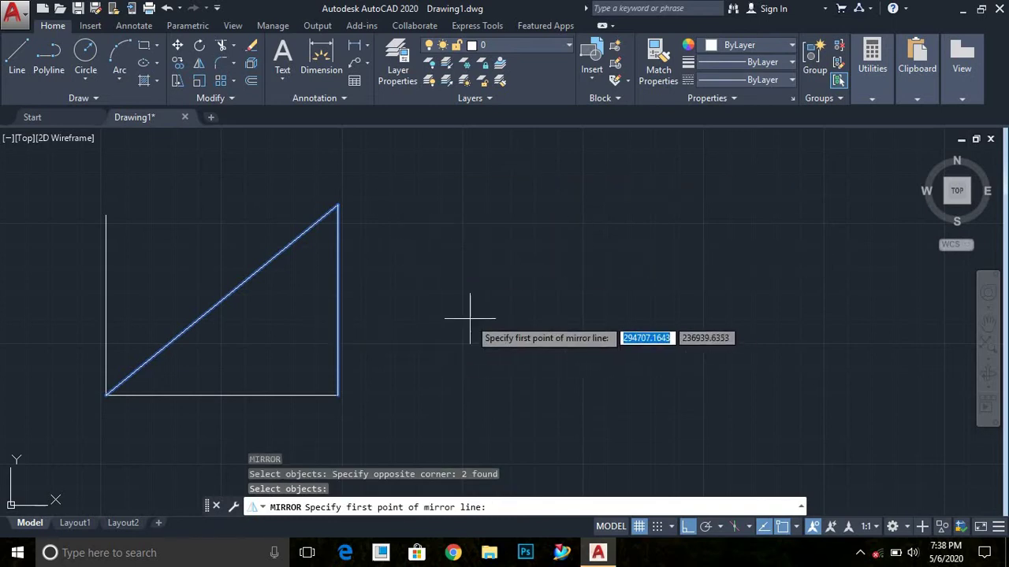
{"action": "scroll", "coordinate": [487, 322], "scroll_direction": "down", "scroll_amount": 1}
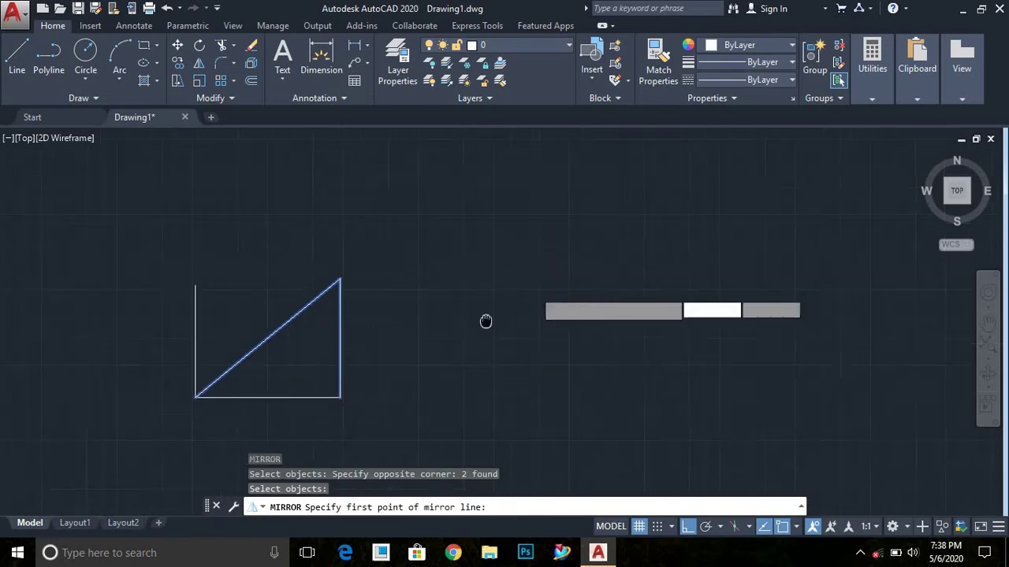
{"action": "left_click", "coordinate": [456, 225]}
{"action": "scroll", "coordinate": [212, 228], "scroll_direction": "down", "scroll_amount": 2}
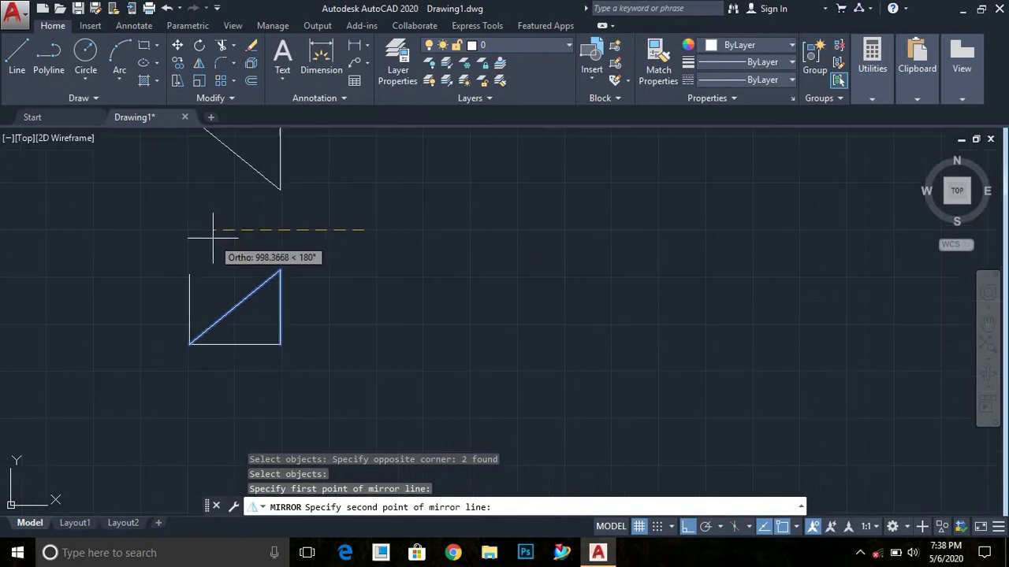
{"action": "middle_click_drag", "start_coordinate": [220, 252], "coordinate": [471, 367]}
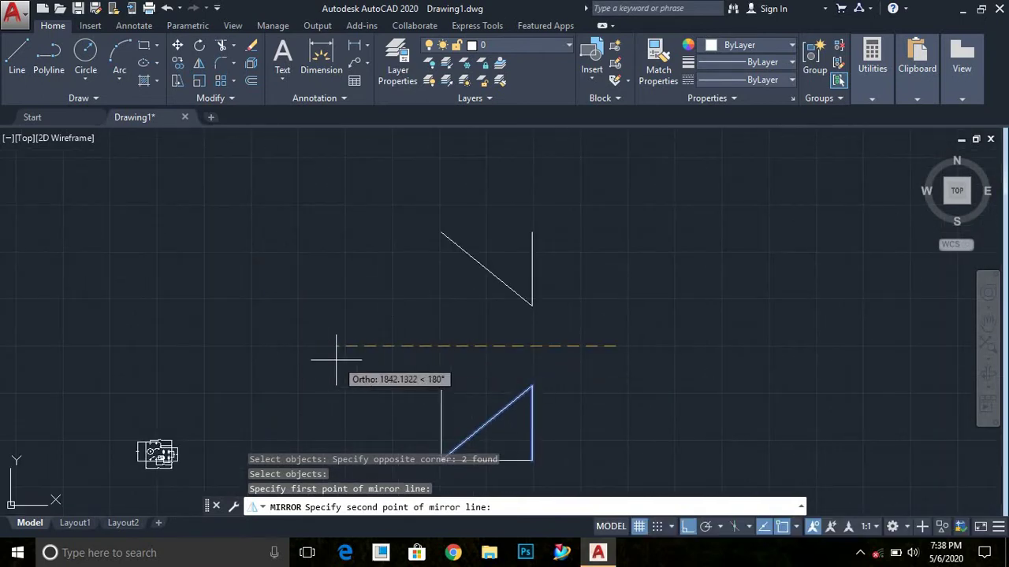
{"action": "middle_click_drag", "start_coordinate": [615, 380], "coordinate": [476, 290]}
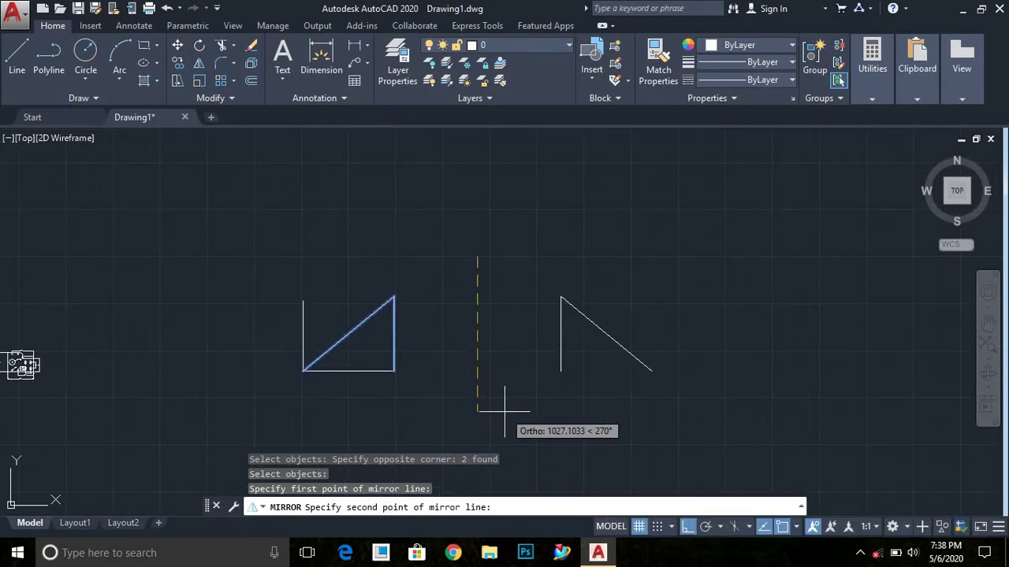
{"action": "key", "text": "F8"}
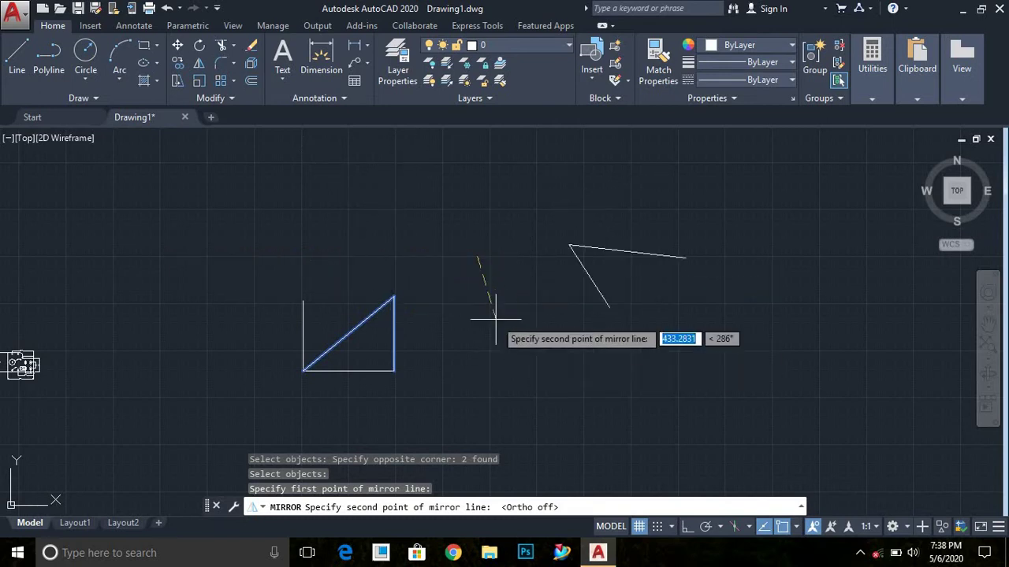
{"action": "key", "text": "F8"}
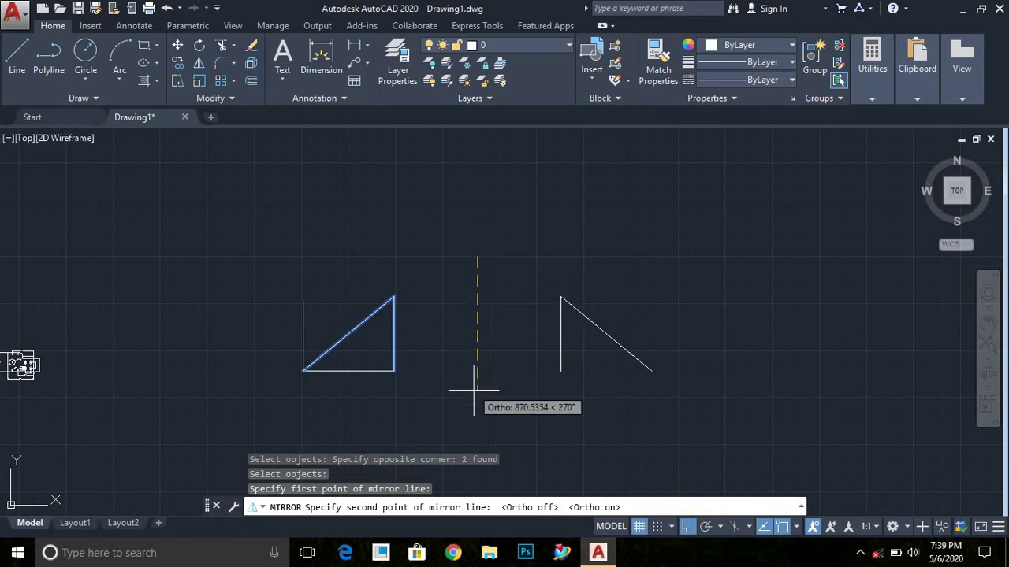
{"action": "left_click", "coordinate": [478, 404]}
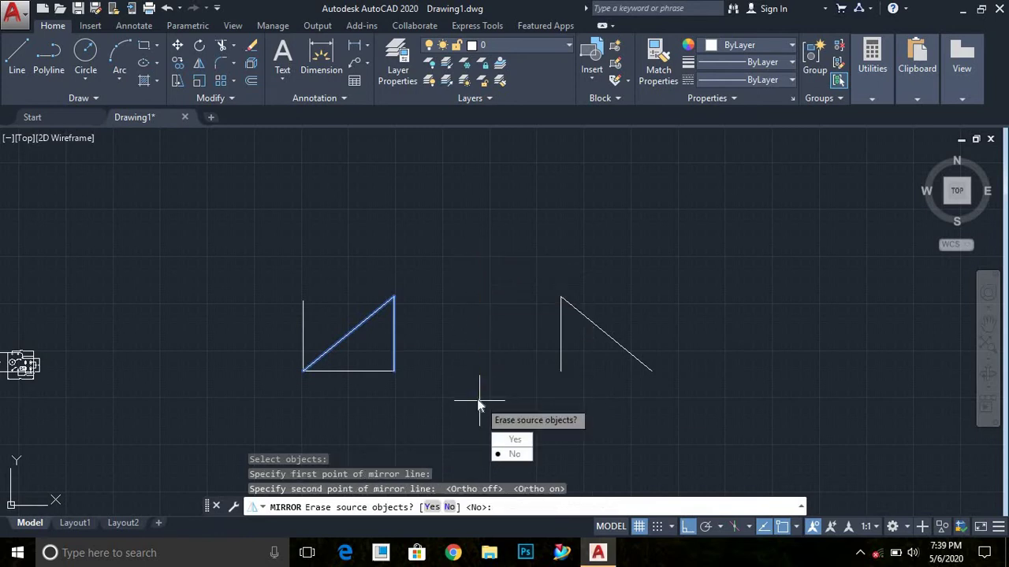
{"action": "key", "text": "Return"}
- Window-select all six lines in the drawing
{"action": "middle_click_drag", "start_coordinate": [494, 386], "coordinate": [408, 351]}
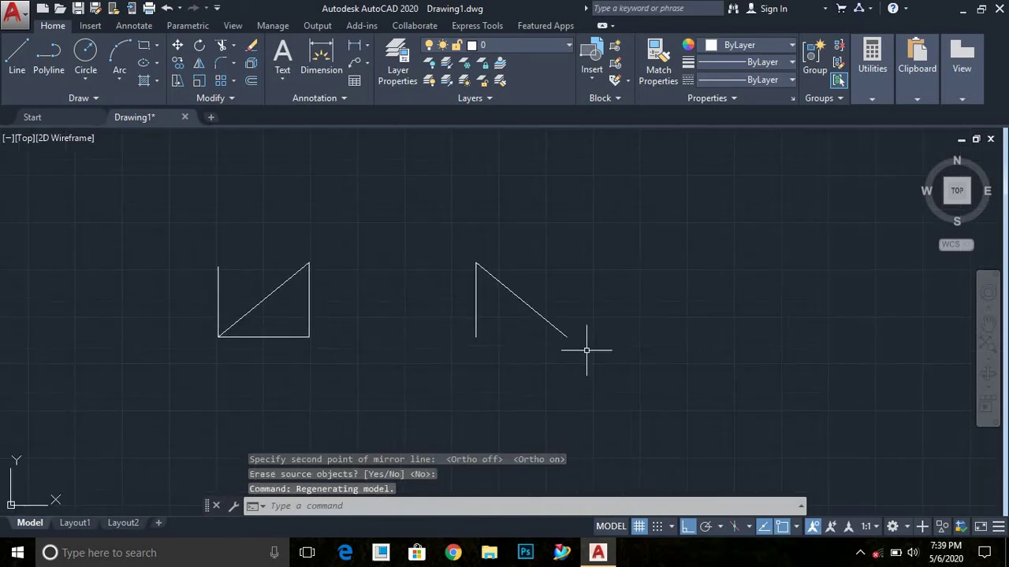
{"action": "left_click", "coordinate": [662, 414]}
{"action": "left_click", "coordinate": [181, 265]}
- Erase the six lines, then draw a 100-unit top edge and 50-unit right edge
{"action": "key", "text": "Delete"}
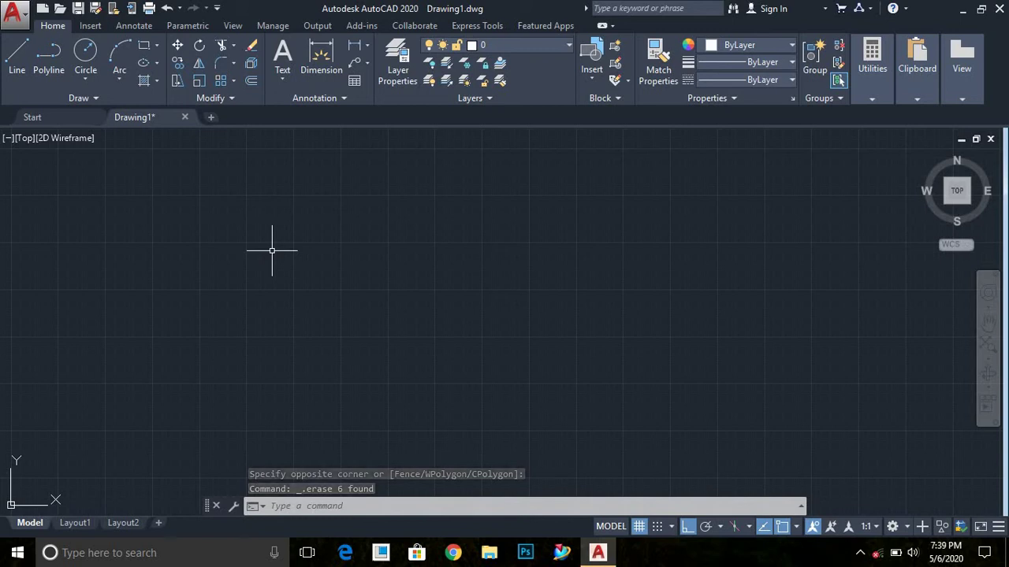
{"action": "type", "text": "l"}
{"action": "key", "text": "Return"}
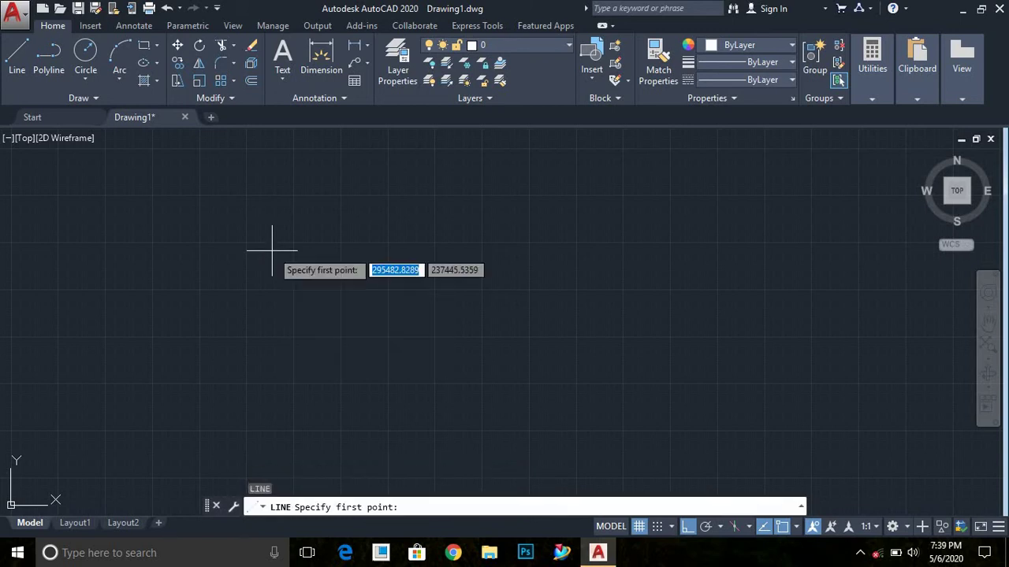
{"action": "left_click", "coordinate": [305, 233]}
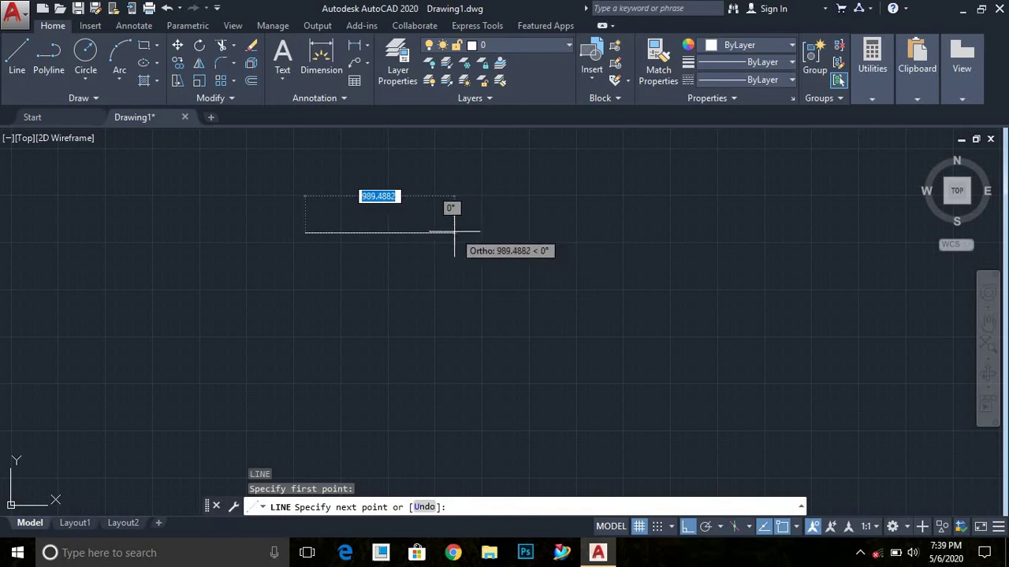
{"action": "type", "text": "100"}
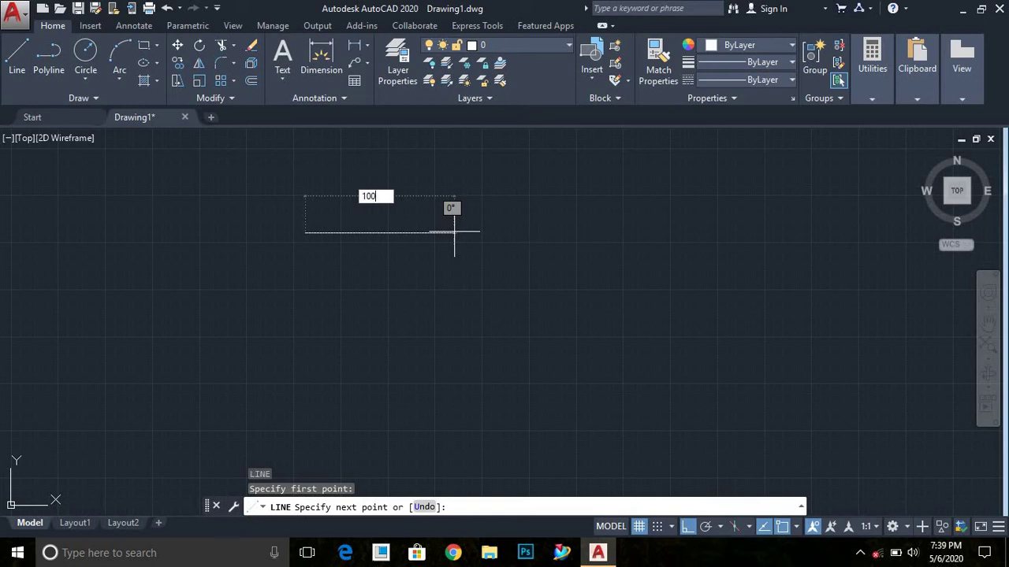
{"action": "key", "text": "Return"}
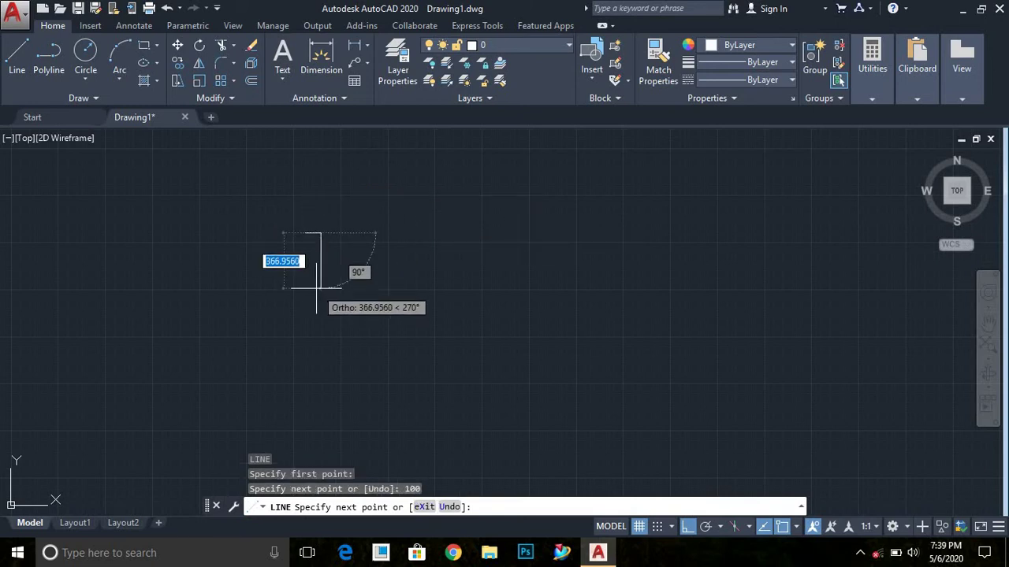
{"action": "type", "text": "50"}
{"action": "key", "text": "Return"}
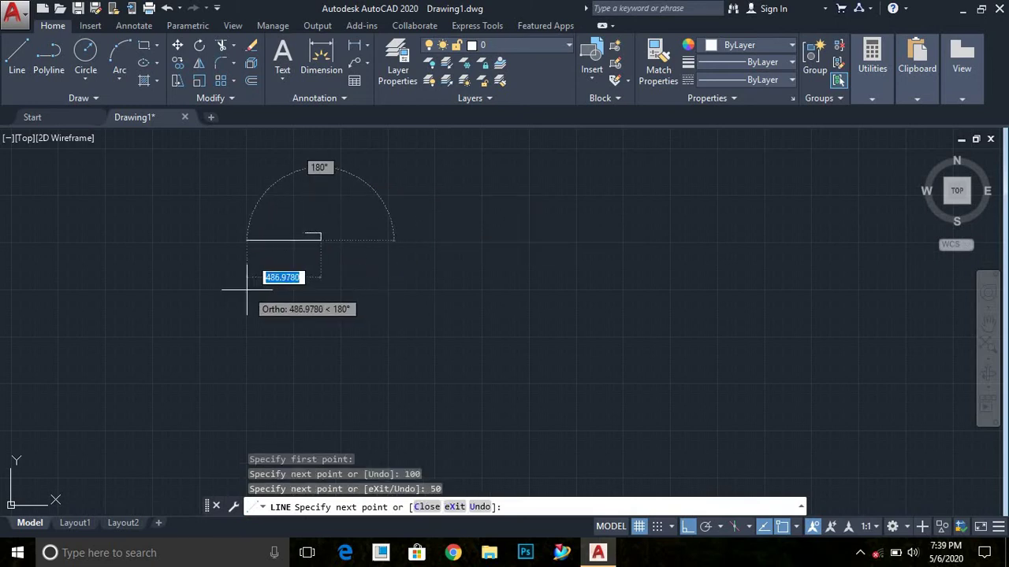
- Close the rectangle with a 100-unit bottom edge and 50-unit left edge
{"action": "type", "text": "100"}
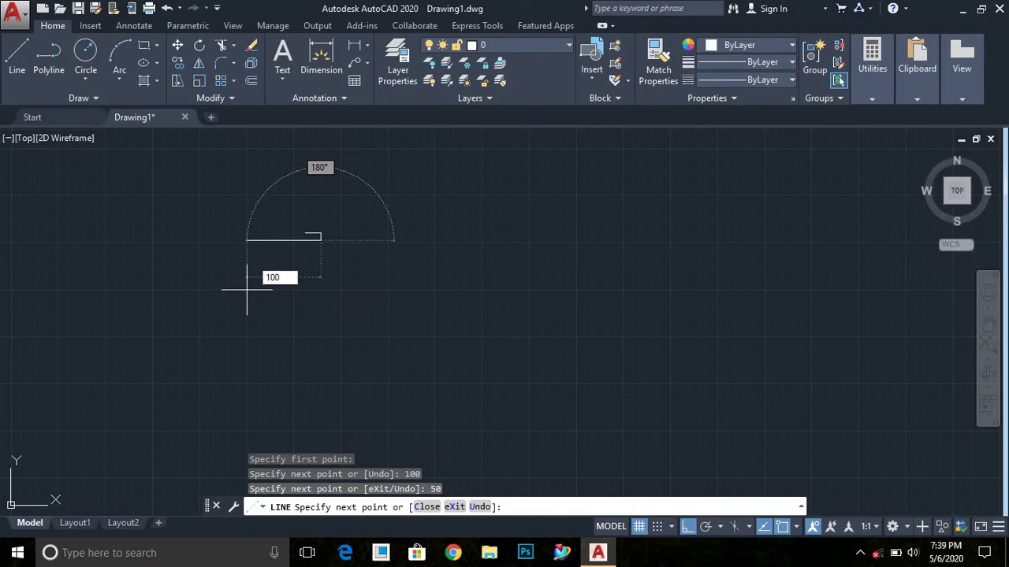
{"action": "key", "text": "Return"}
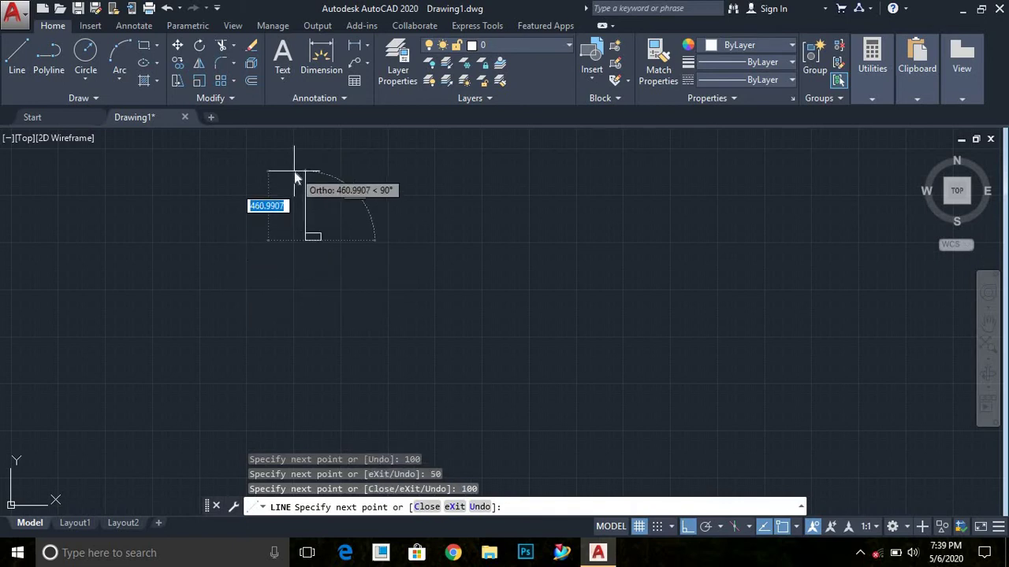
{"action": "type", "text": "50"}
{"action": "key", "text": "Return"}
{"action": "key", "text": "Escape"}
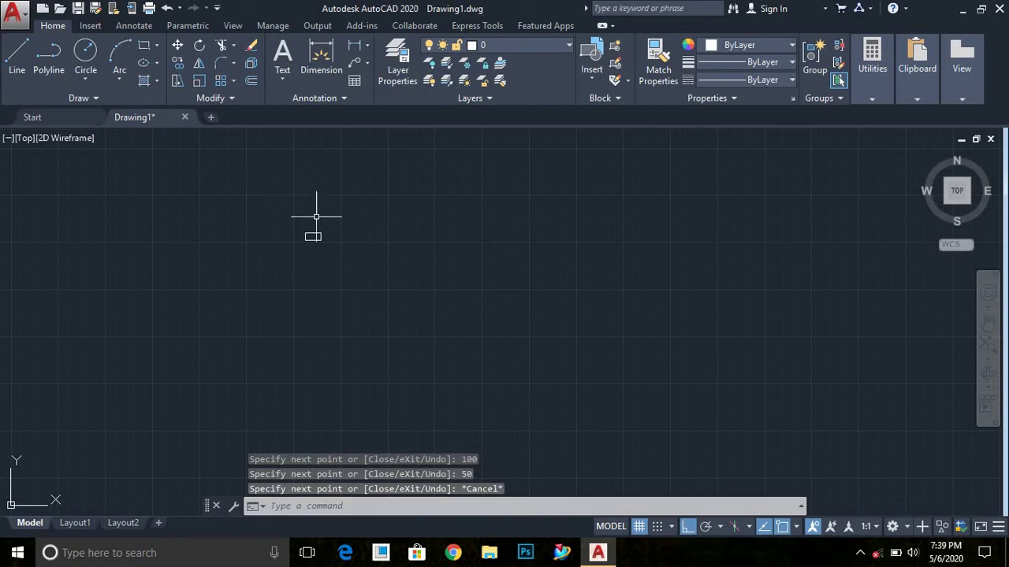
{"action": "scroll", "coordinate": [284, 276], "scroll_direction": "down", "scroll_amount": 3}
{"action": "scroll", "coordinate": [244, 349], "scroll_direction": "up", "scroll_amount": 2}
{"action": "middle_click_drag", "start_coordinate": [312, 284], "coordinate": [401, 292]}
- Add DIMLINEAR dimensions: 100.00 above the top edge and 50.00 left of the rectangle
{"action": "scroll", "coordinate": [404, 298], "scroll_direction": "up", "scroll_amount": 2}
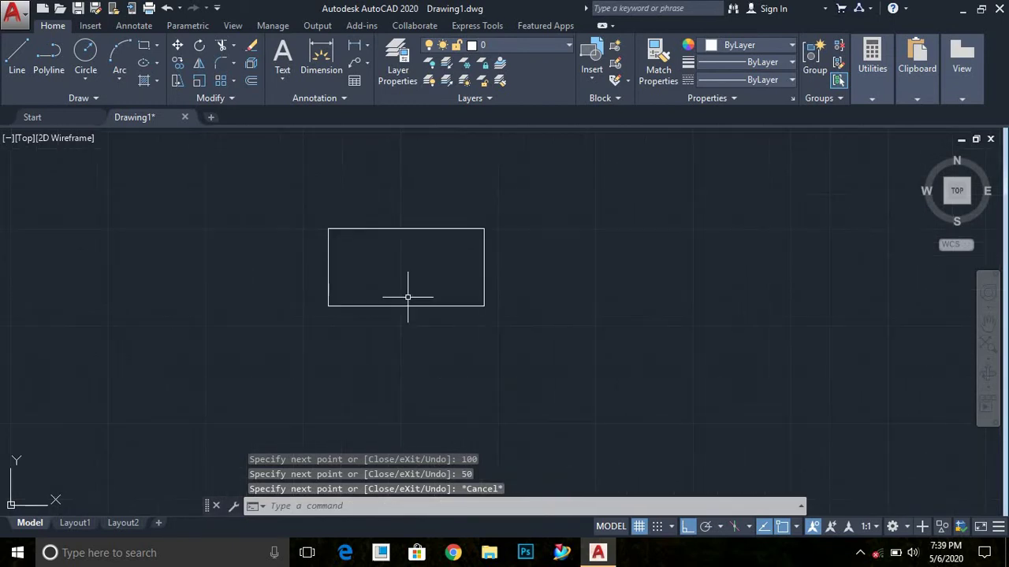
{"action": "type", "text": "DLI"}
{"action": "key", "text": "Return"}
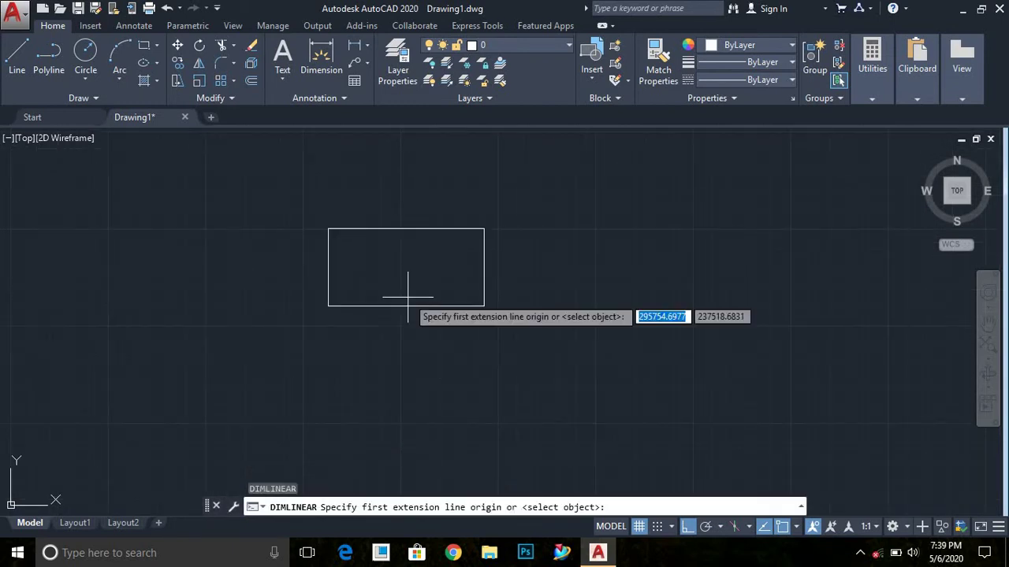
{"action": "left_click", "coordinate": [407, 229]}
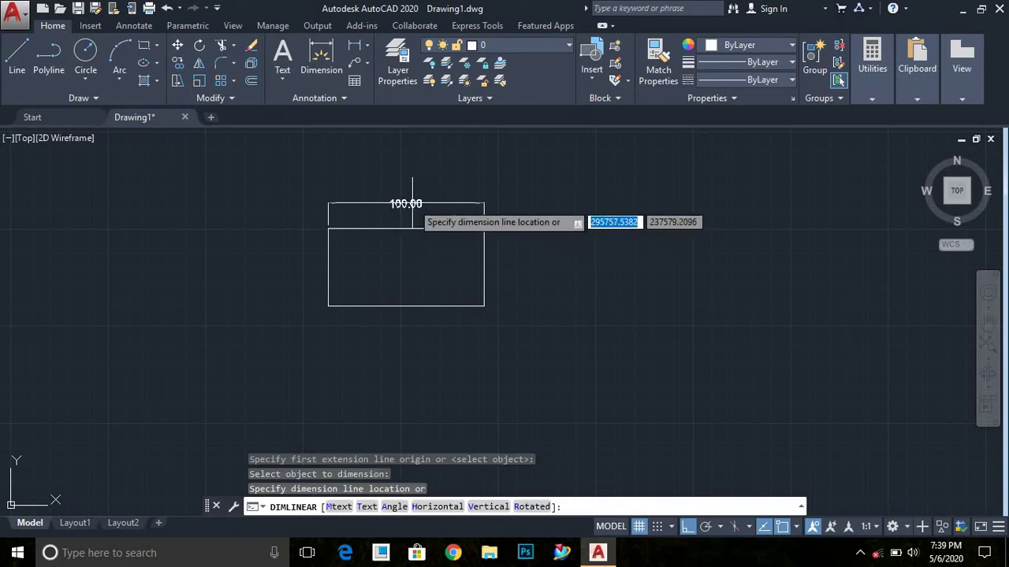
{"action": "left_click", "coordinate": [406, 205]}
{"action": "type", "text": "D"}
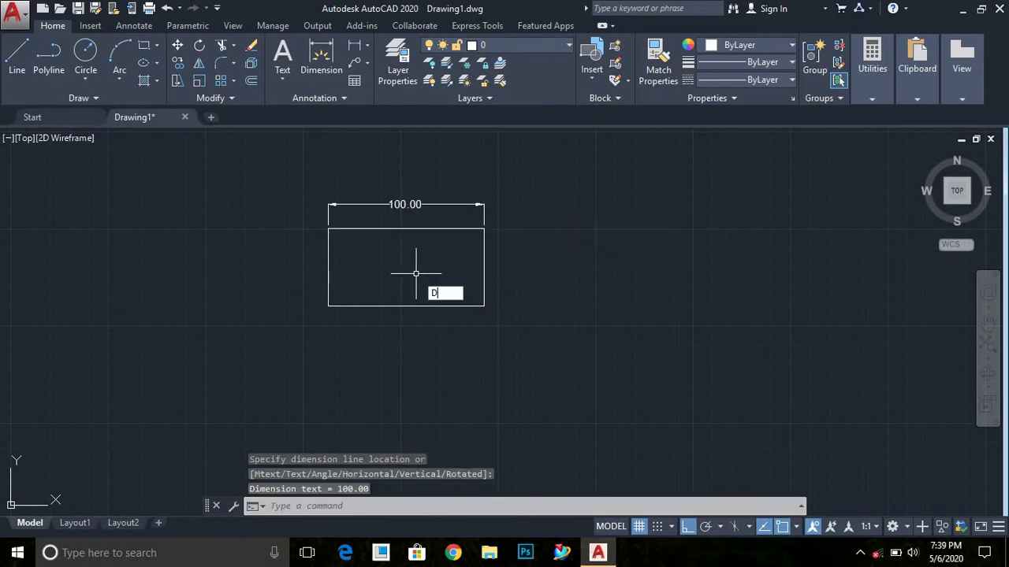
{"action": "type", "text": "LI"}
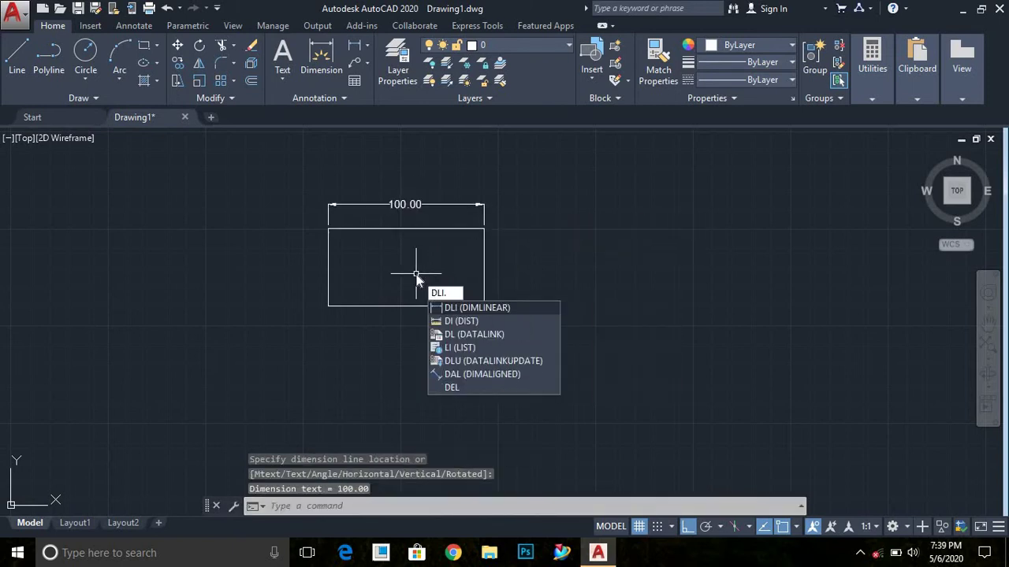
{"action": "key", "text": "Return"}
{"action": "key", "text": "Return"}
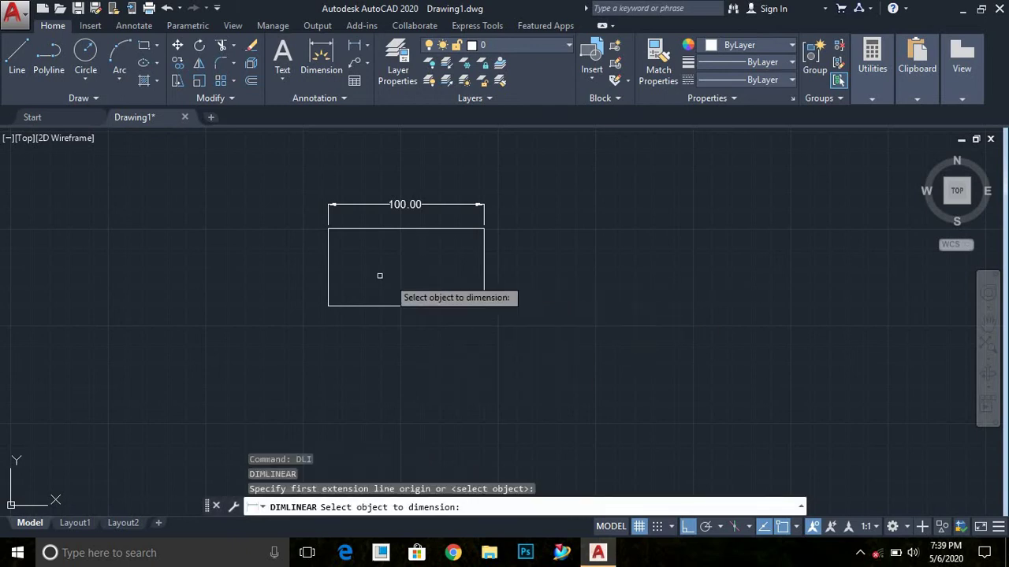
{"action": "left_click", "coordinate": [328, 275]}
{"action": "left_click", "coordinate": [283, 276]}
{"action": "middle_click_drag", "start_coordinate": [435, 295], "coordinate": [406, 309]}
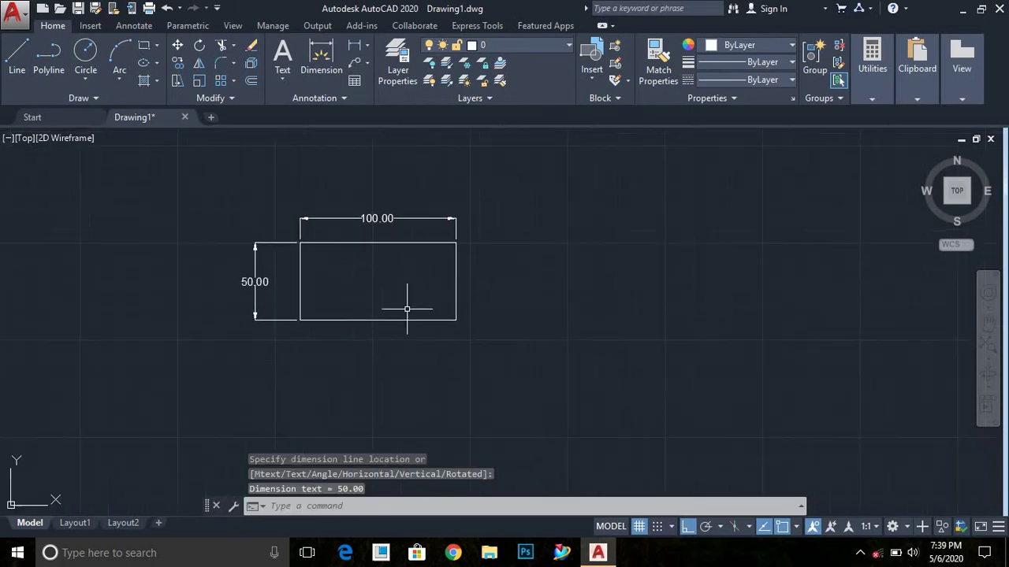
{"action": "scroll", "coordinate": [374, 276], "scroll_direction": "up", "scroll_amount": 2}
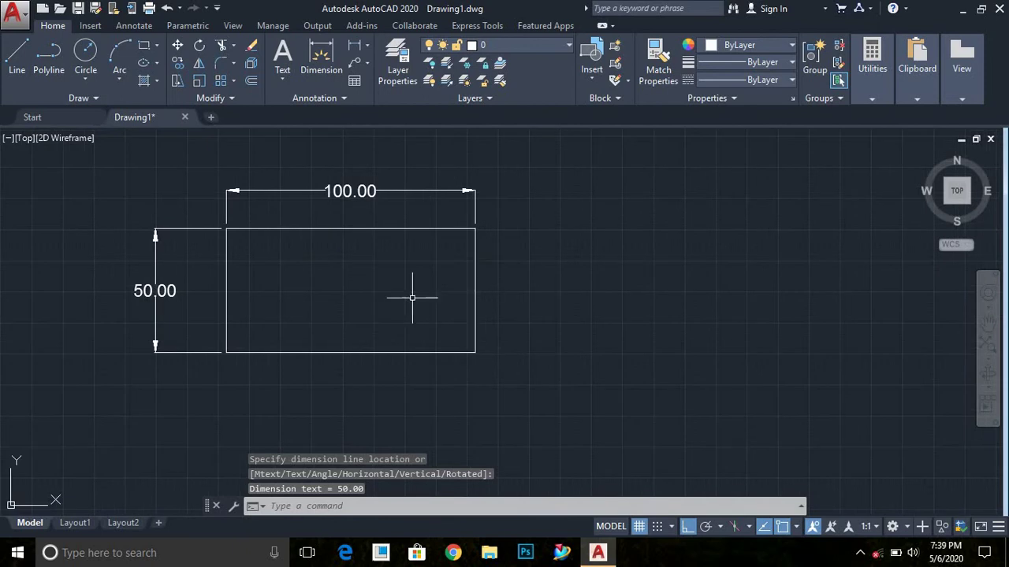
{"action": "middle_click_drag", "start_coordinate": [371, 291], "coordinate": [403, 308]}
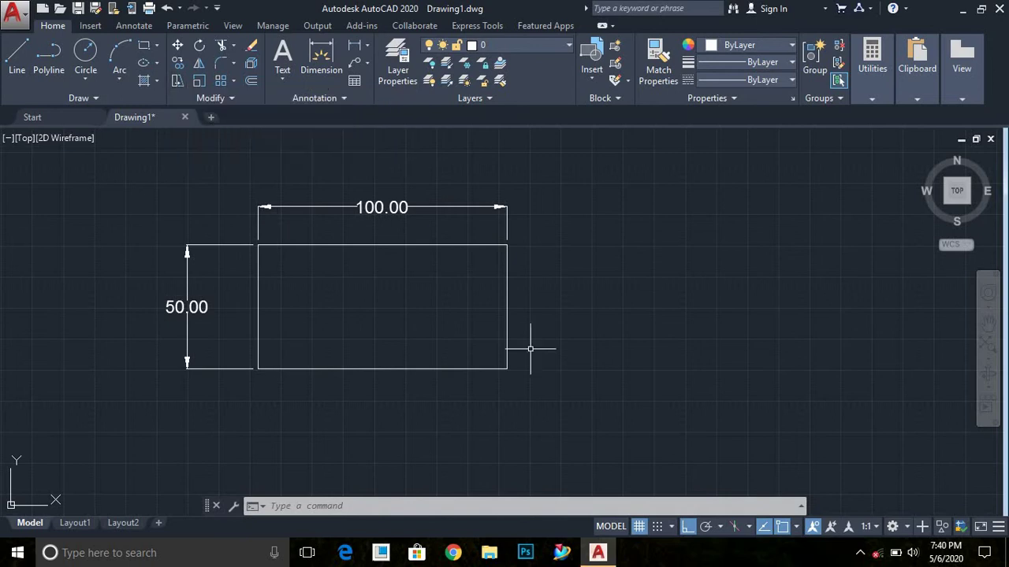
- Stretch the rectangle's right side 10 units outward so the width reads 110.00
{"action": "type", "text": "s"}
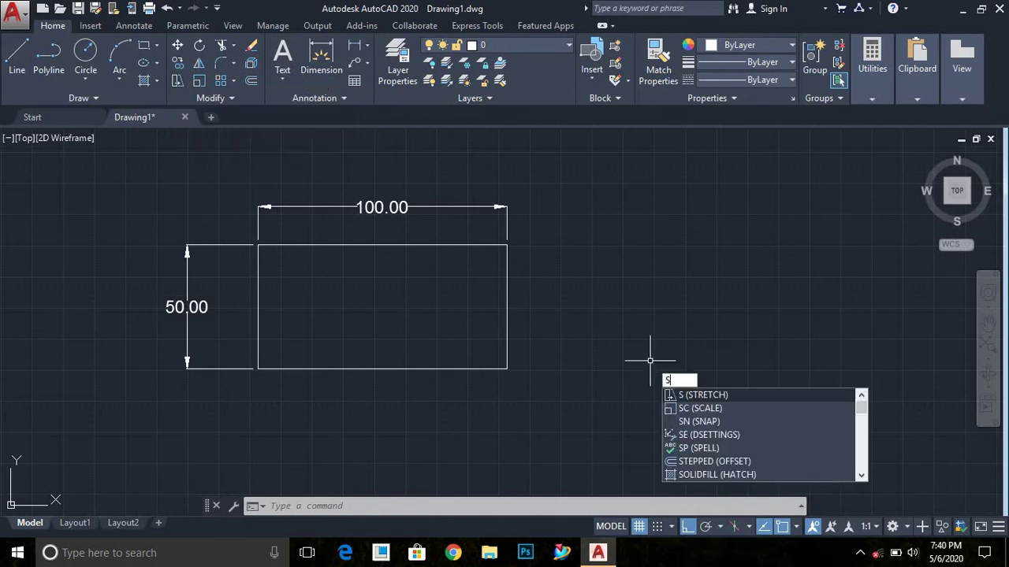
{"action": "key", "text": "Return"}
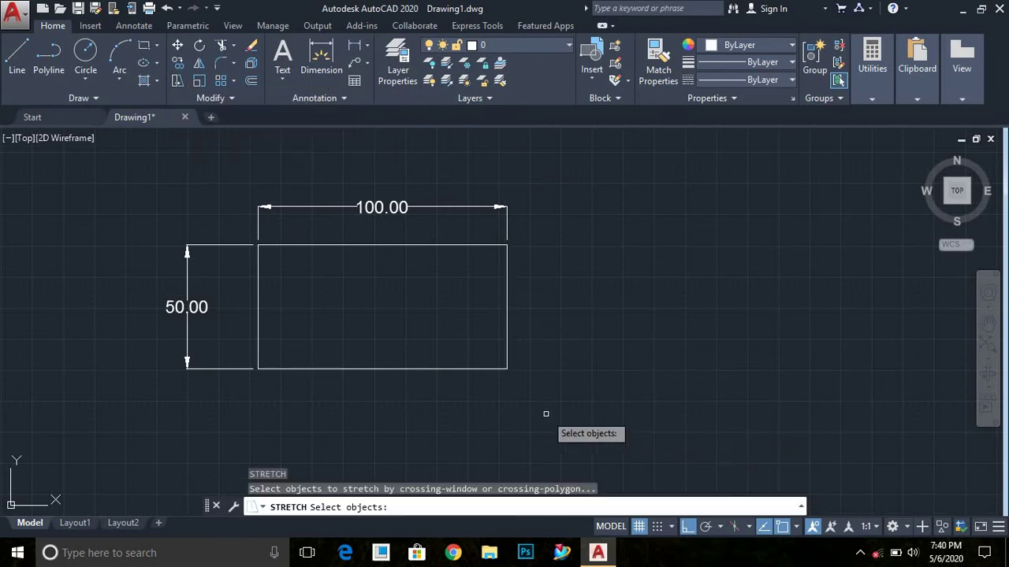
{"action": "left_click", "coordinate": [546, 414]}
{"action": "left_click", "coordinate": [446, 228]}
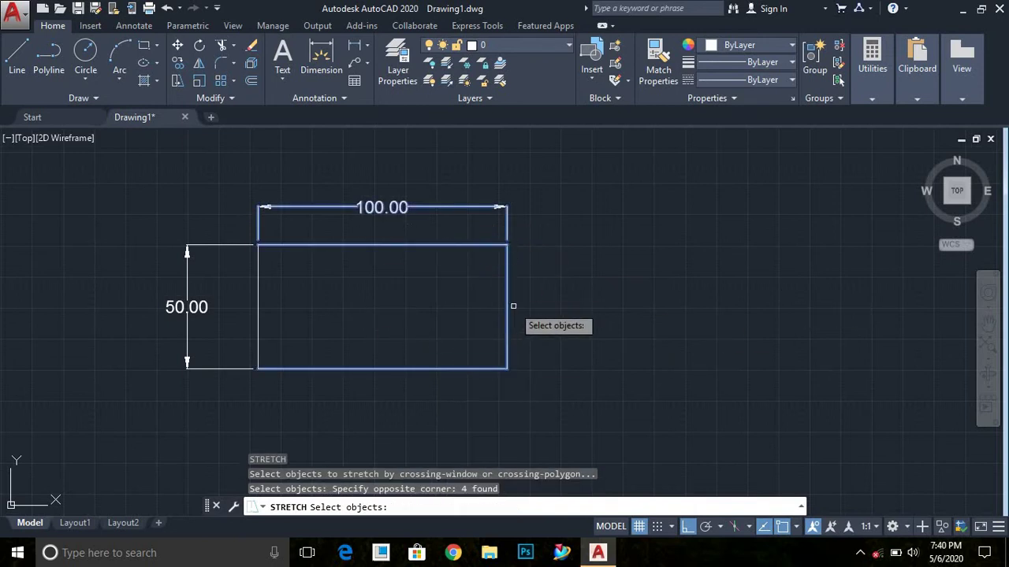
{"action": "key", "text": "Return"}
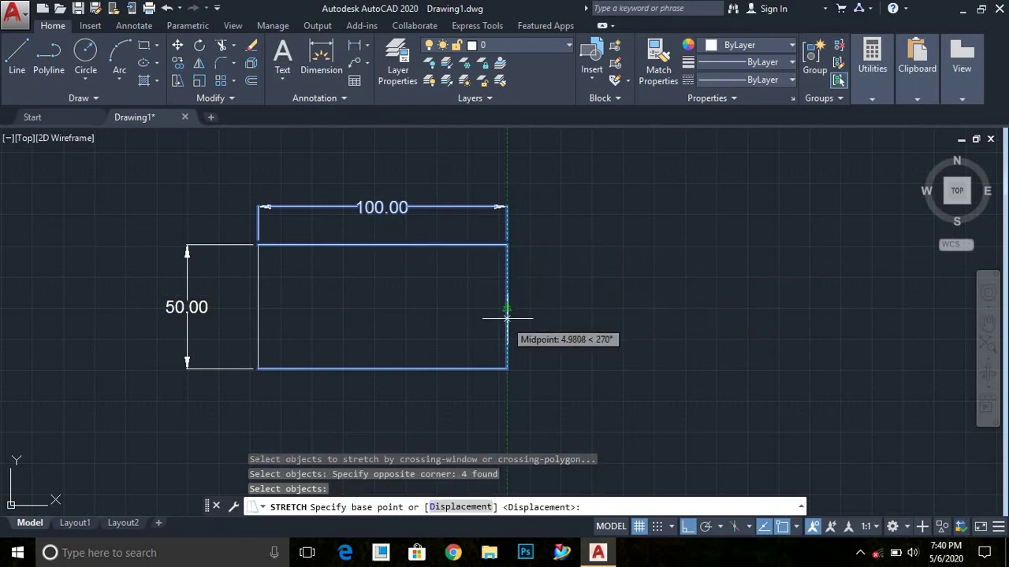
{"action": "left_click", "coordinate": [506, 245]}
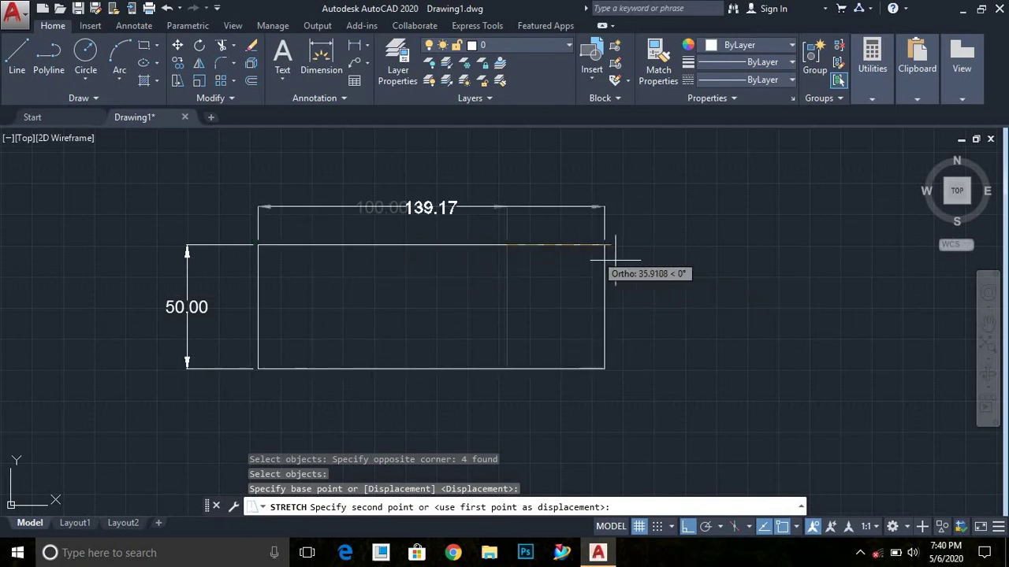
{"action": "type", "text": "175"}
{"action": "key", "text": "Return"}
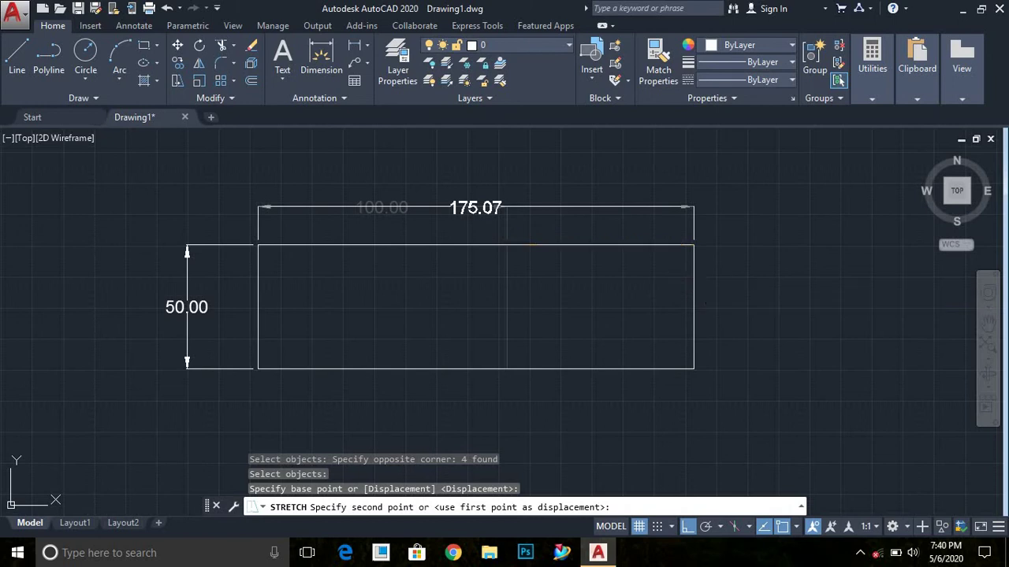
{"action": "key", "text": "Return"}
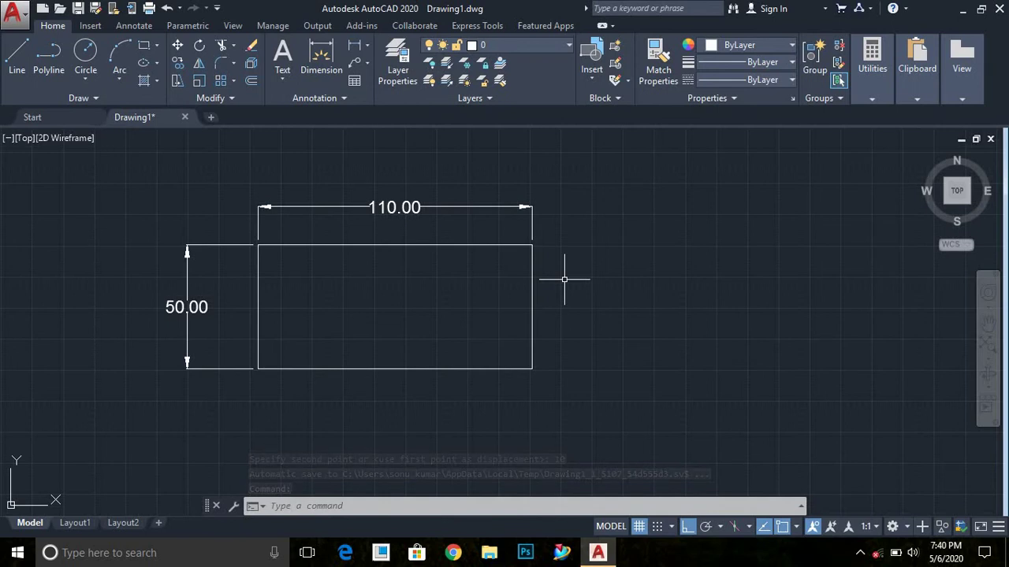
- Stretch the right side 20 units left so the width dimension reads 90.00
{"action": "type", "text": "s"}
{"action": "key", "text": "Return"}
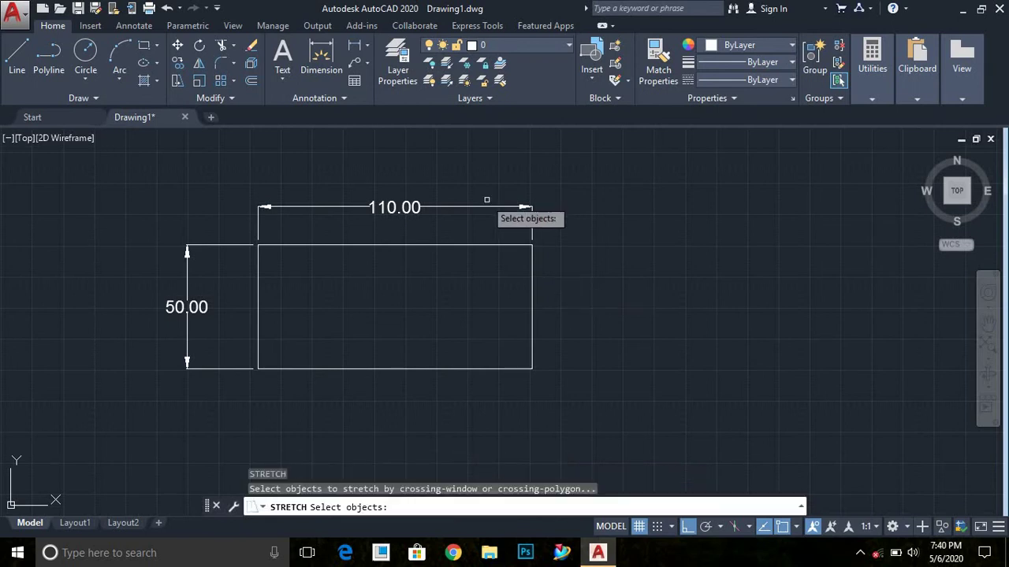
{"action": "left_click", "coordinate": [596, 433]}
{"action": "left_click", "coordinate": [339, 190]}
{"action": "key", "text": "Return"}
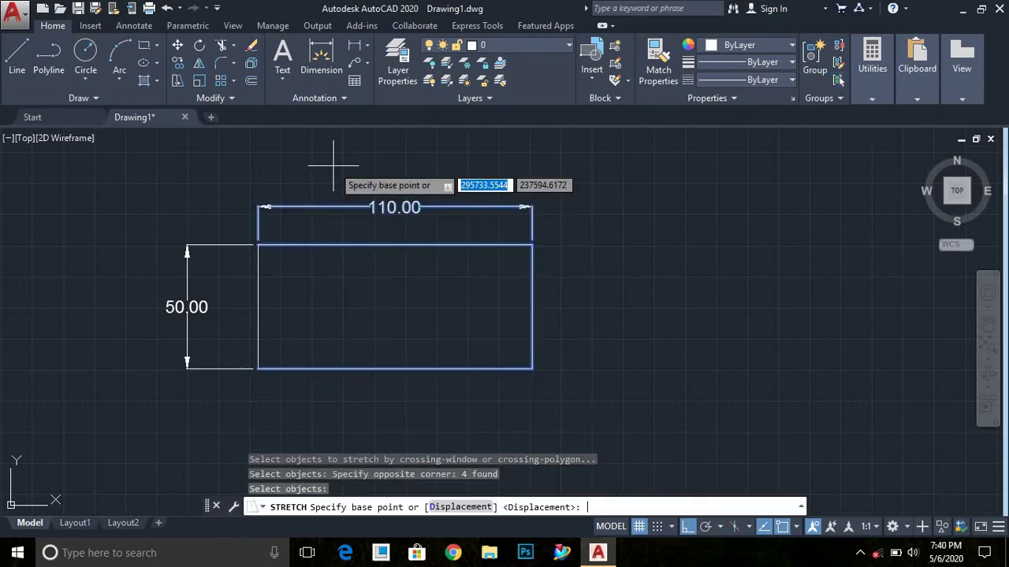
{"action": "left_click", "coordinate": [532, 307]}
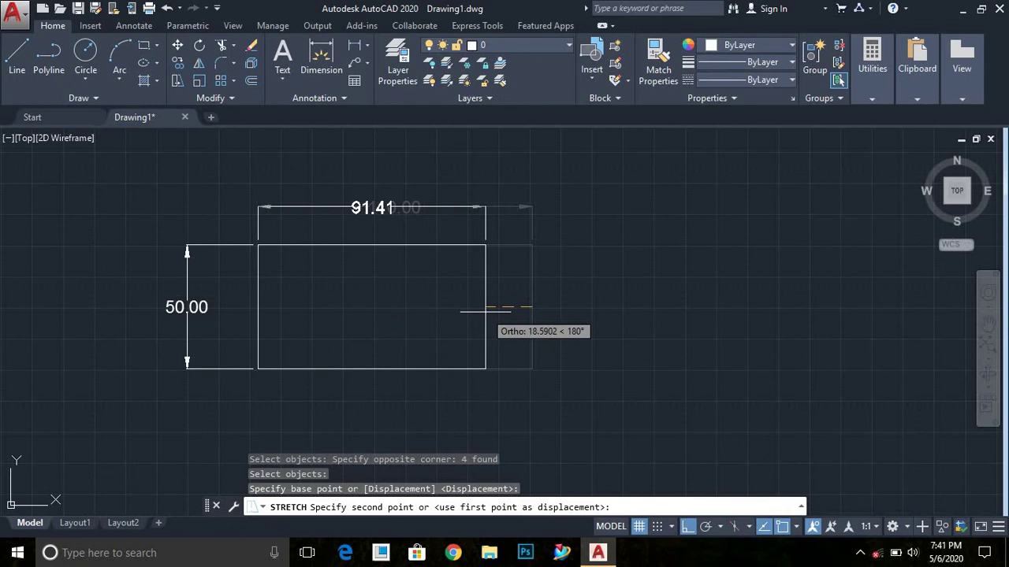
{"action": "type", "text": "20"}
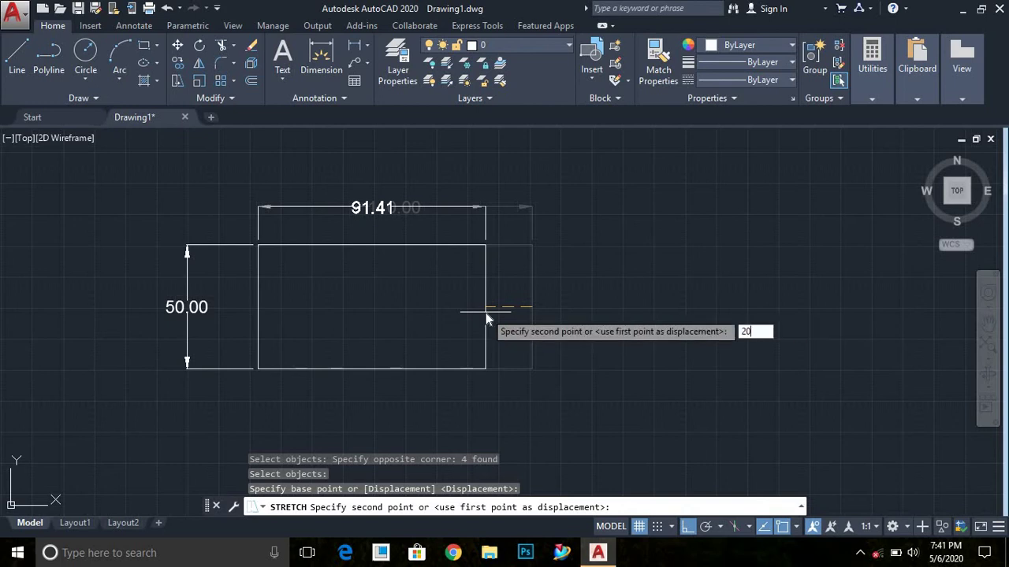
{"action": "key", "text": "Return"}
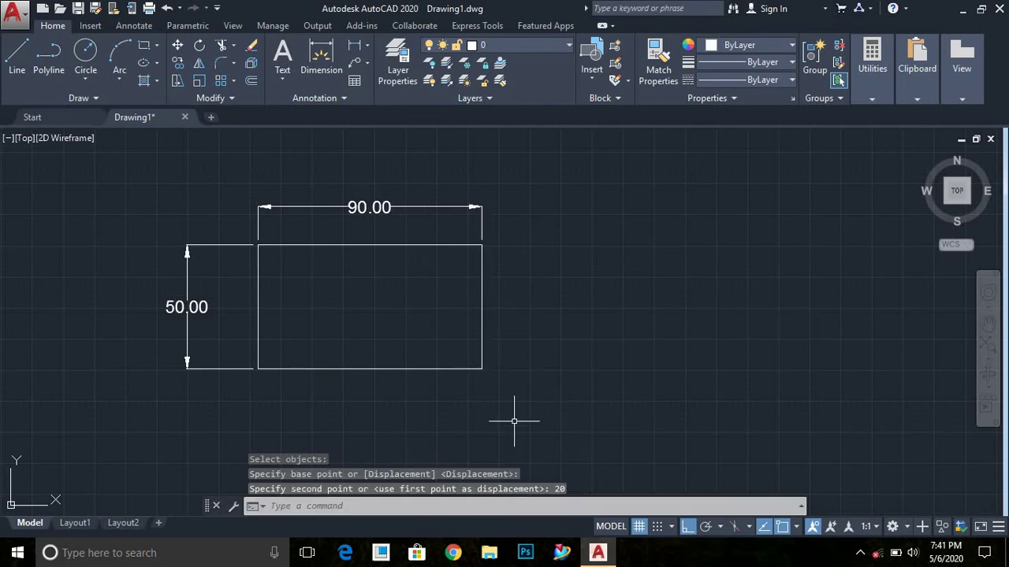
{"action": "middle_click_drag", "start_coordinate": [478, 392], "coordinate": [515, 399]}
{"action": "left_click", "coordinate": [399, 401]}
- Delete the rectangle together with both of its dimensions
{"action": "left_click", "coordinate": [714, 472]}
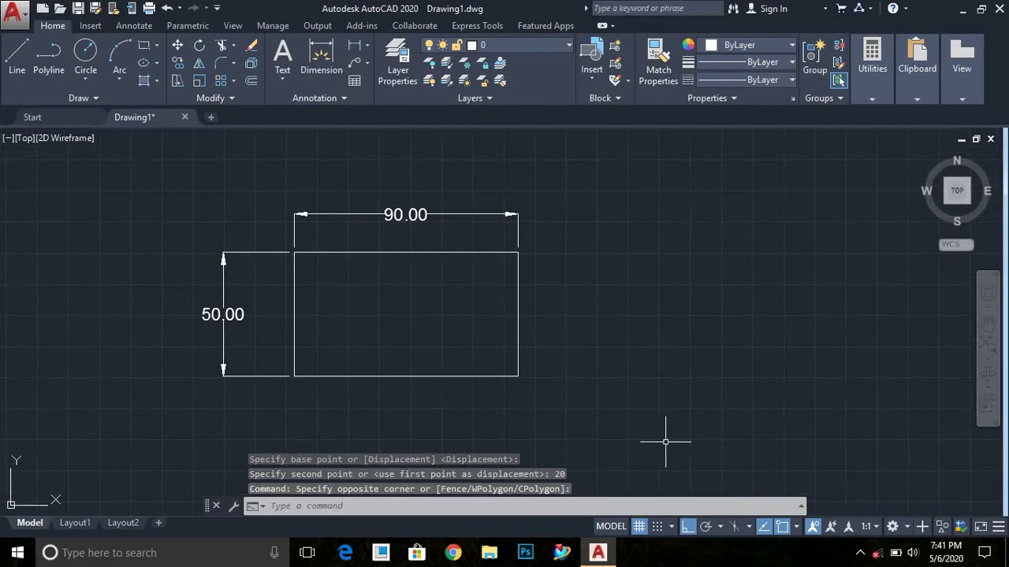
{"action": "left_click", "coordinate": [659, 440]}
{"action": "left_click", "coordinate": [157, 177]}
{"action": "key", "text": "Delete"}
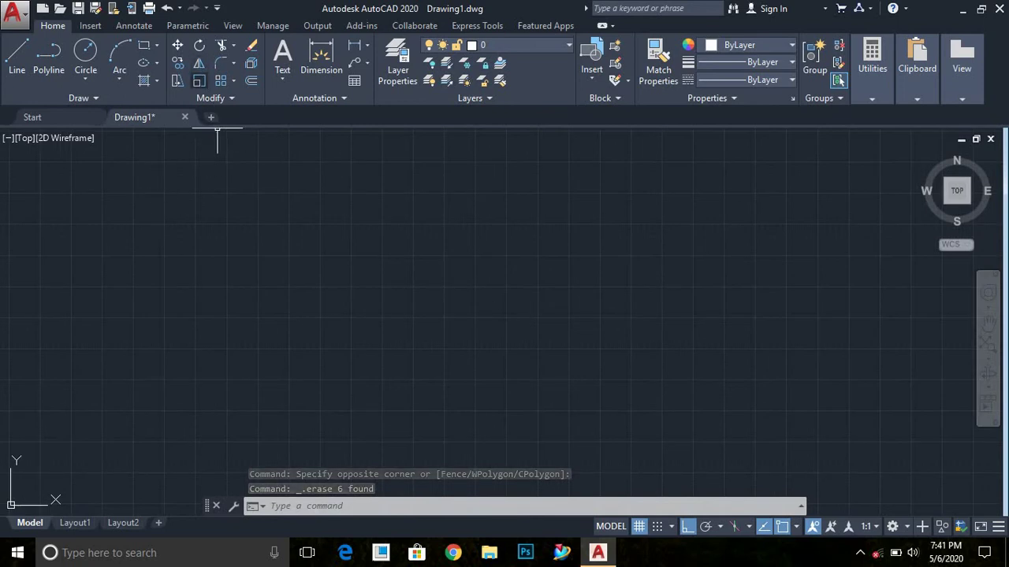
- Draw a single 100-unit horizontal line
{"action": "type", "text": "l"}
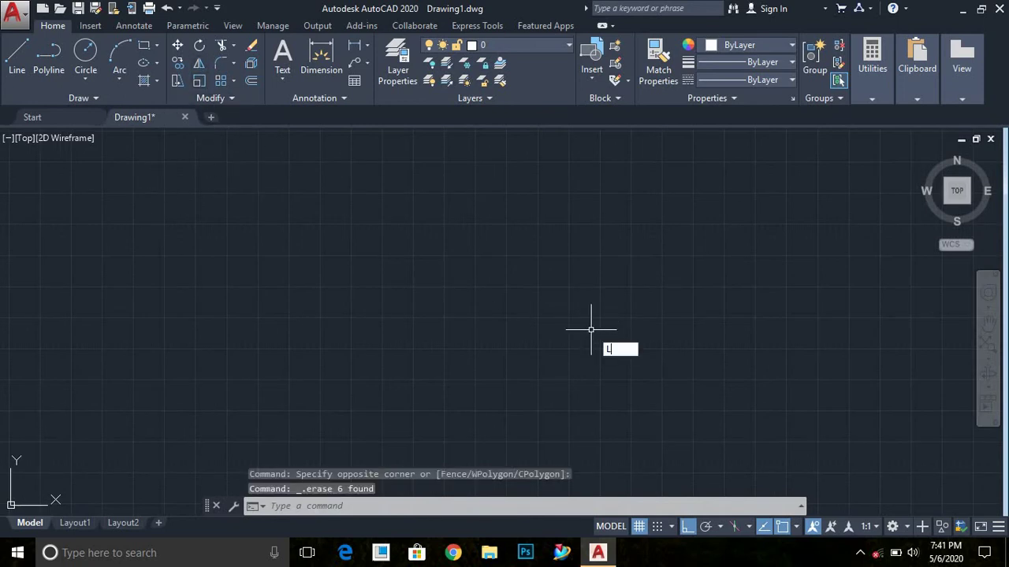
{"action": "key", "text": "Return"}
{"action": "left_click", "coordinate": [322, 304]}
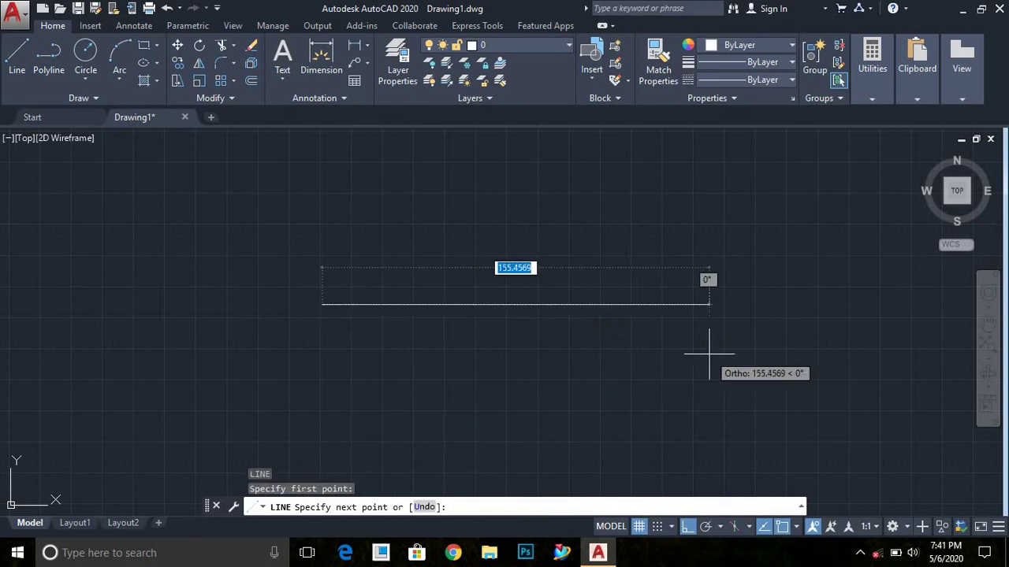
{"action": "type", "text": "100"}
{"action": "key", "text": "Return"}
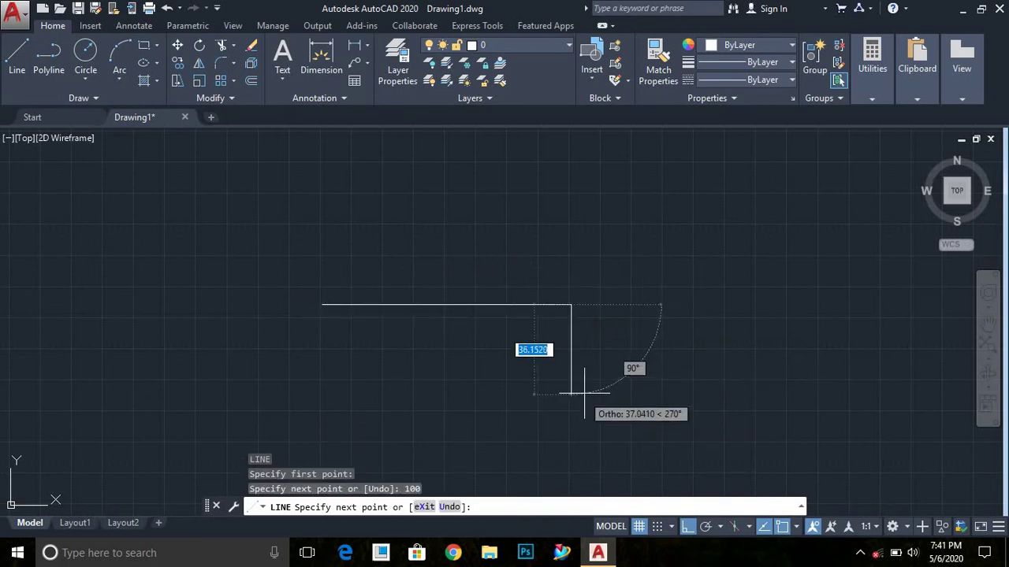
{"action": "key", "text": "Escape"}
- Dimension the line with 100.00 placed above it
{"action": "type", "text": "dli"}
{"action": "key", "text": "Return"}
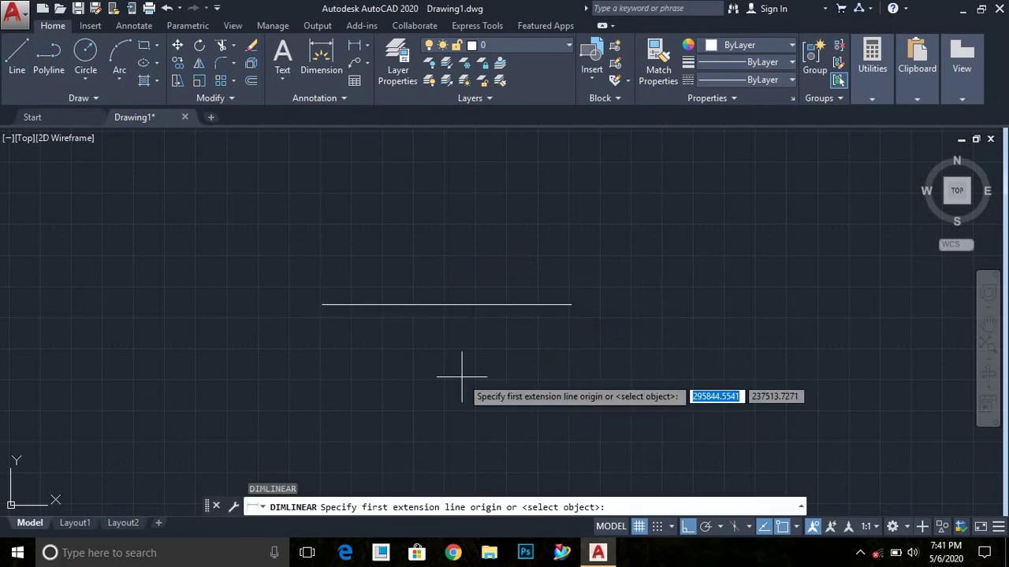
{"action": "key", "text": "Return"}
{"action": "left_click", "coordinate": [444, 293]}
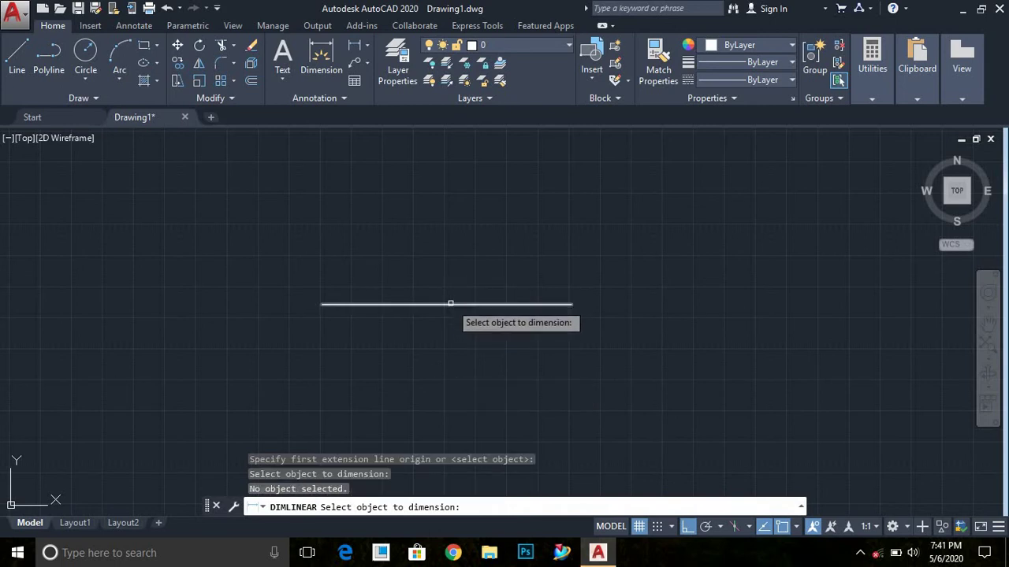
{"action": "left_click", "coordinate": [450, 304]}
{"action": "left_click", "coordinate": [461, 263]}
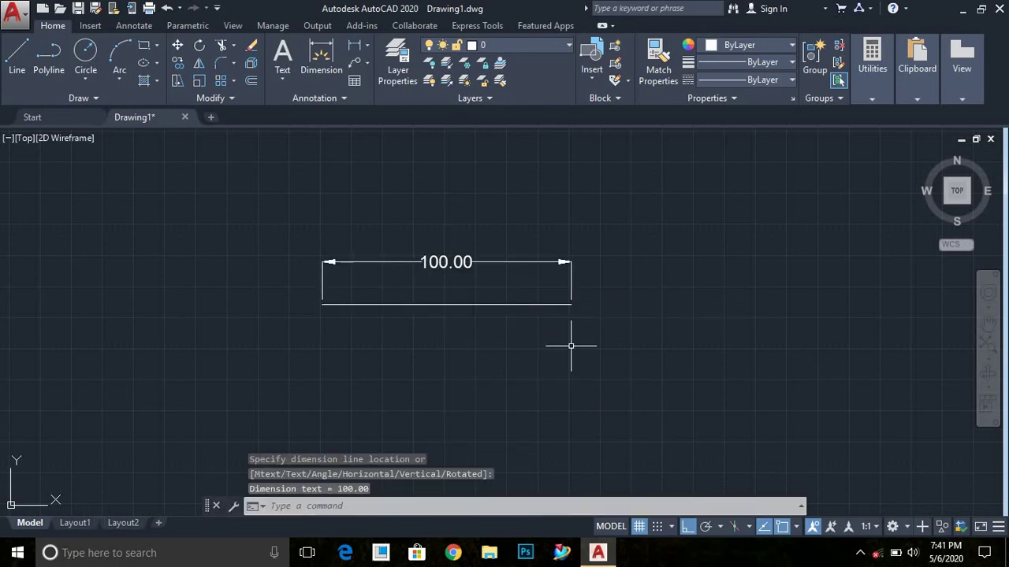
{"action": "middle_click_drag", "start_coordinate": [584, 348], "coordinate": [661, 365]}
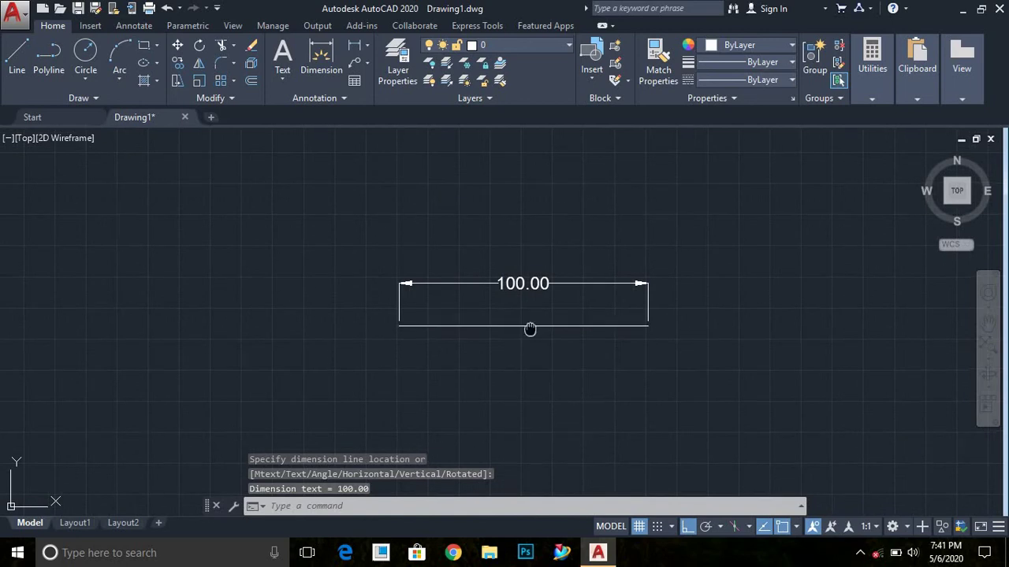
{"action": "scroll", "coordinate": [563, 342], "scroll_direction": "up", "scroll_amount": 1}
{"action": "scroll", "coordinate": [565, 351], "scroll_direction": "up", "scroll_amount": 1}
{"action": "type", "text": "SC"}
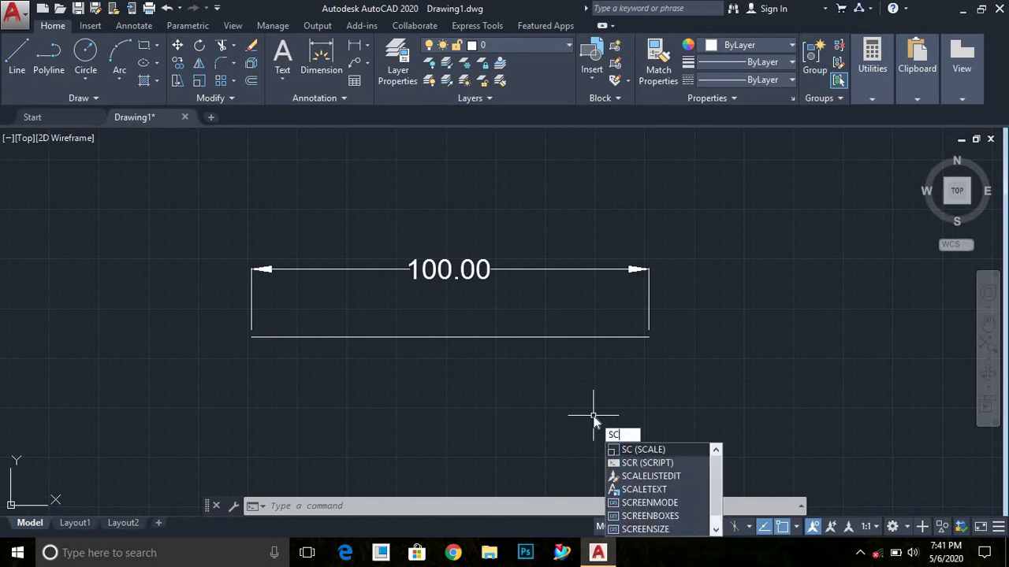
- Scale the line by factor 2 about its midpoint, making it 200.00
{"action": "key", "text": "Return"}
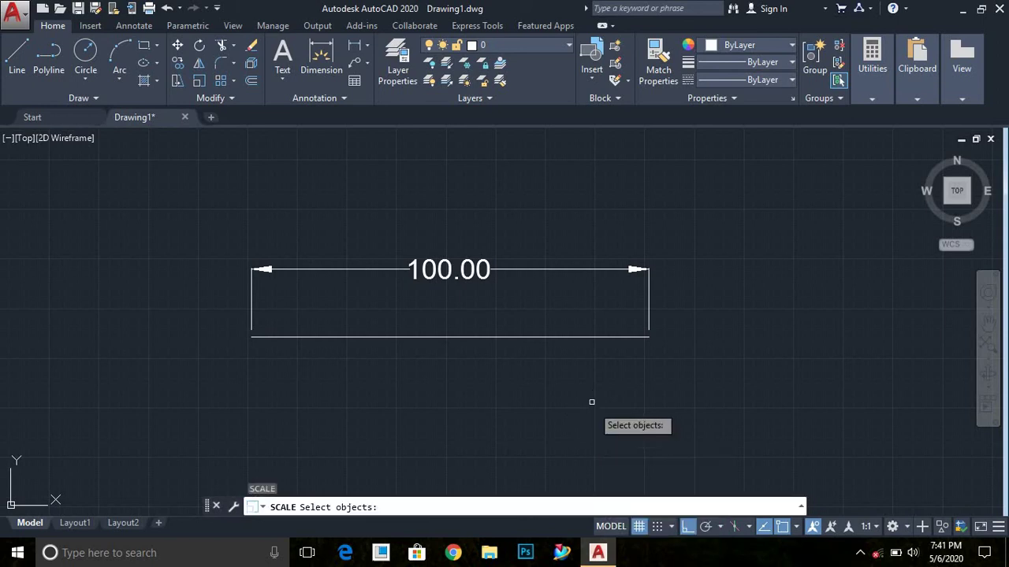
{"action": "left_click", "coordinate": [627, 408]}
{"action": "left_click", "coordinate": [529, 324]}
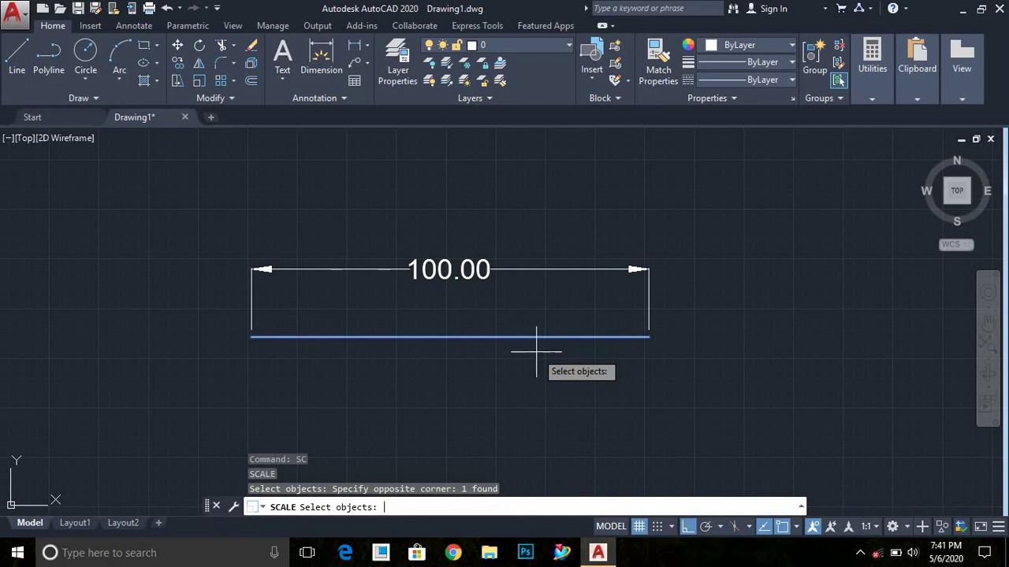
{"action": "key", "text": "Return"}
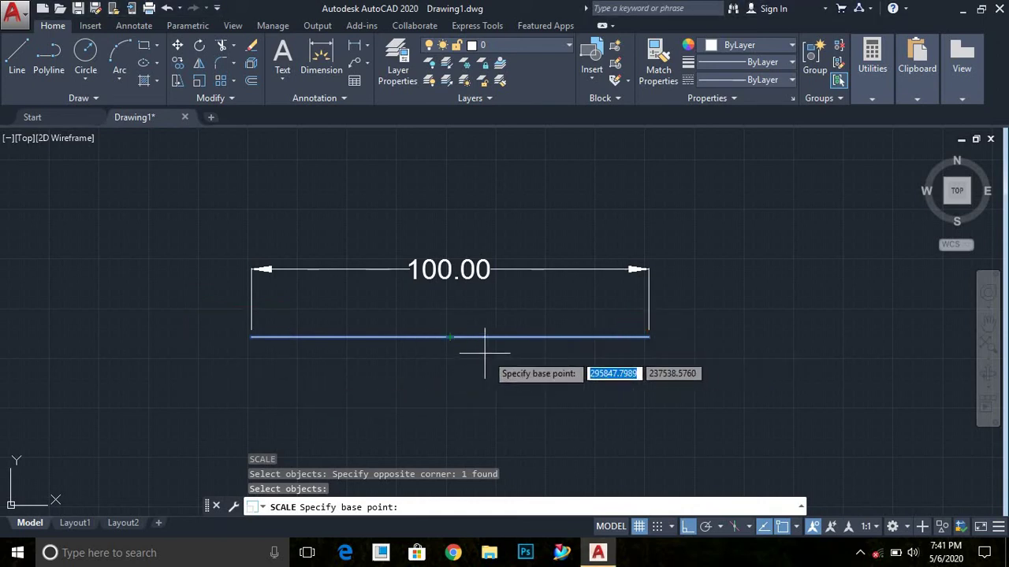
{"action": "left_click", "coordinate": [449, 338]}
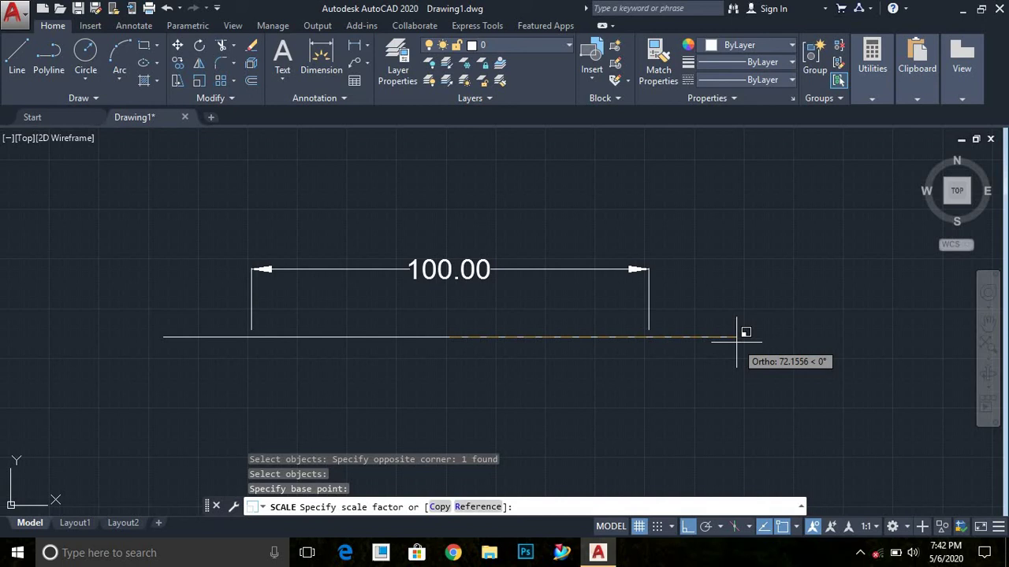
{"action": "type", "text": "2"}
{"action": "key", "text": "Return"}
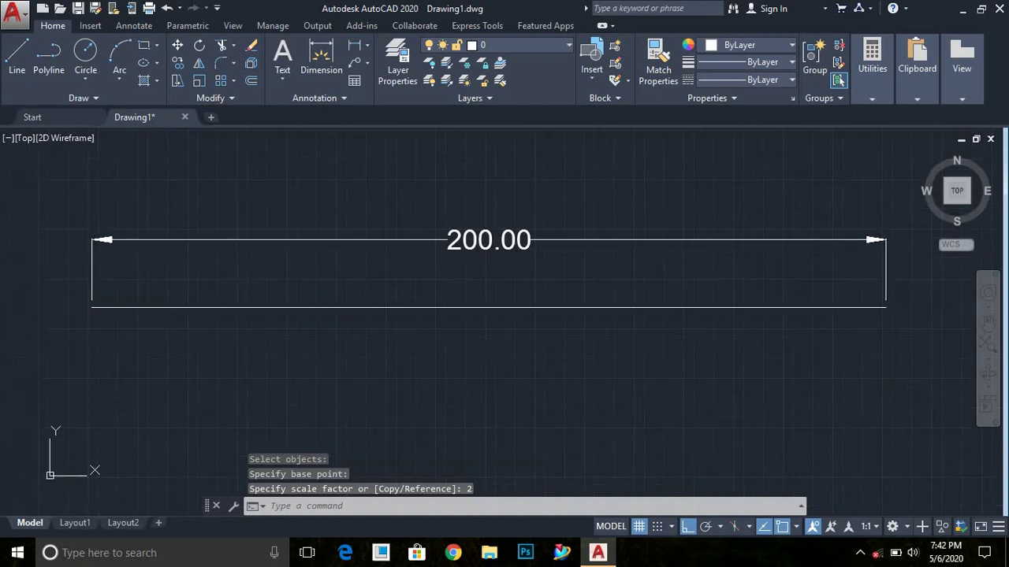
{"action": "scroll", "coordinate": [536, 354], "scroll_direction": "down", "scroll_amount": 2}
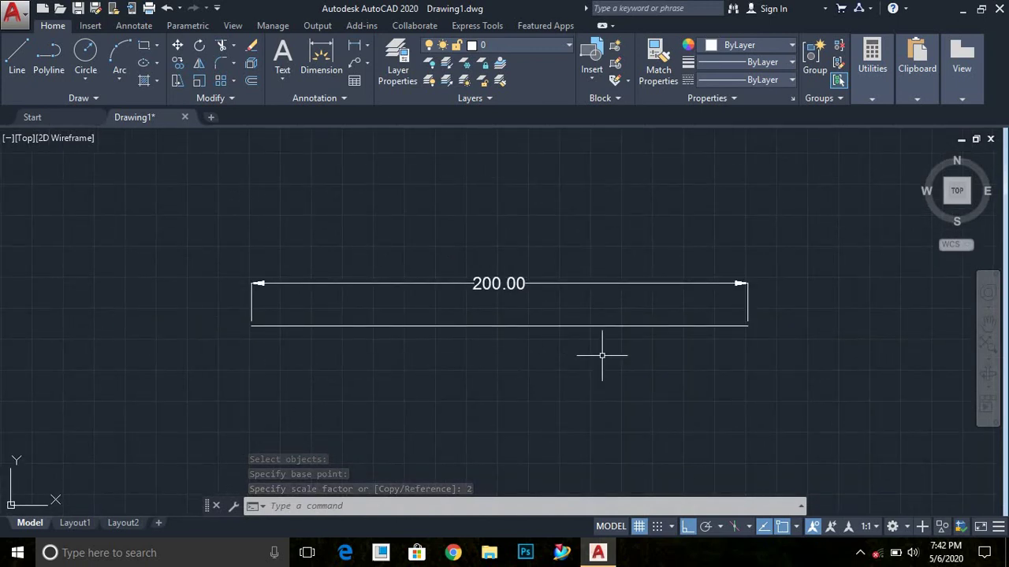
{"action": "middle_click_drag", "start_coordinate": [544, 358], "coordinate": [521, 362]}
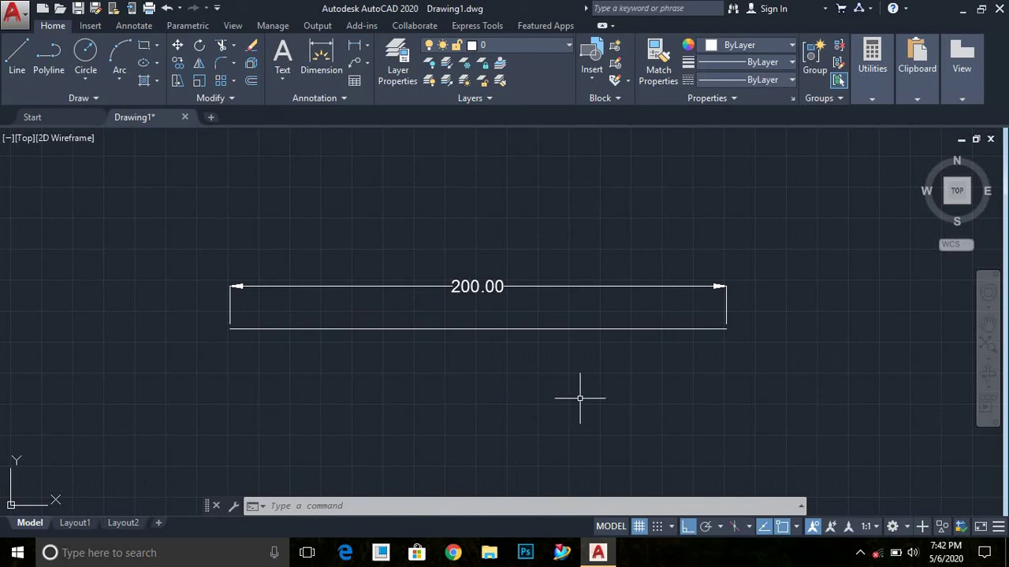
- Scale the line and its dimension by 0.5 from the left endpoint back to 100.00
{"action": "type", "text": "Sc"}
{"action": "key", "text": "Return"}
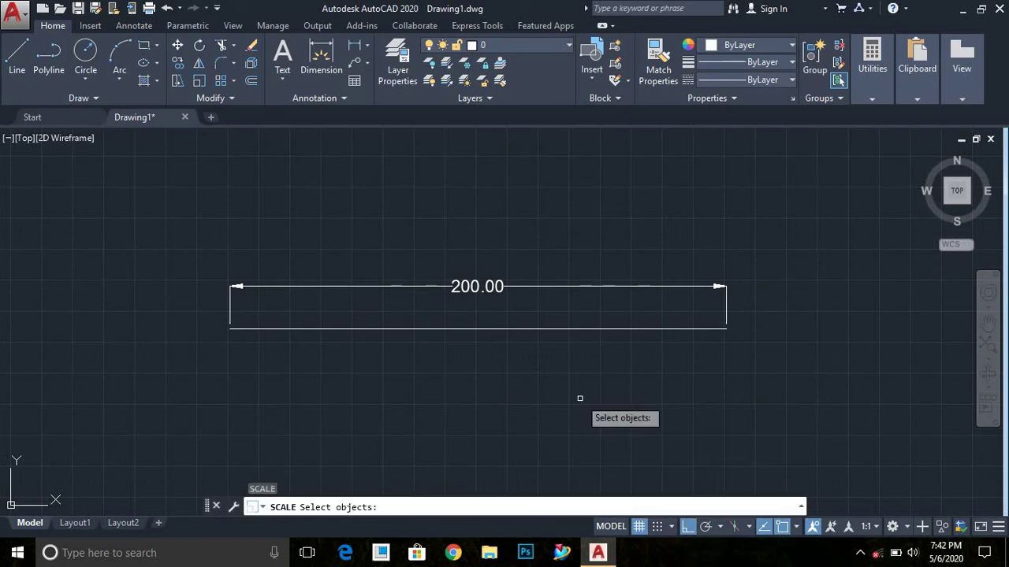
{"action": "left_click", "coordinate": [725, 405]}
{"action": "left_click", "coordinate": [296, 253]}
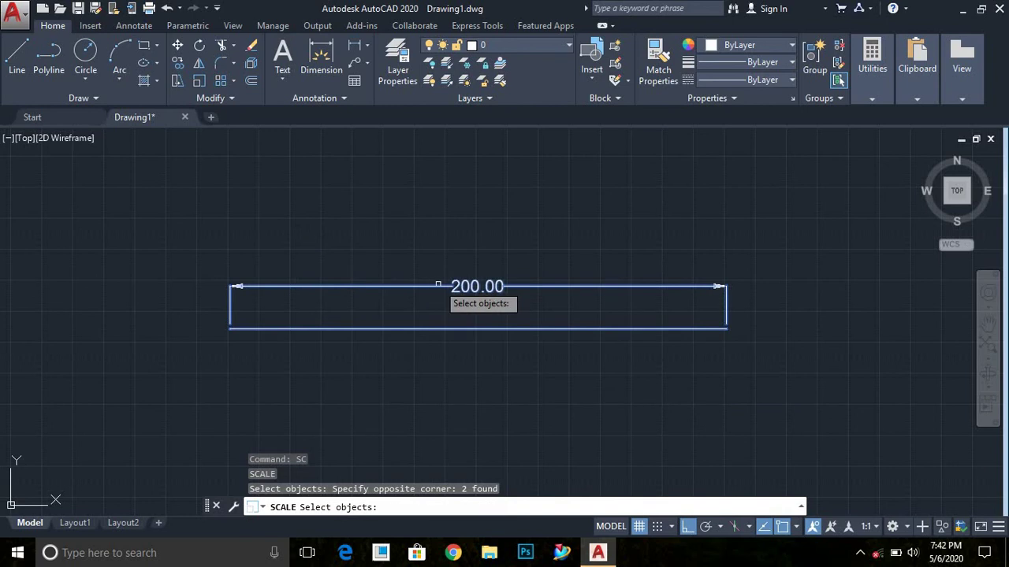
{"action": "key", "text": "Return"}
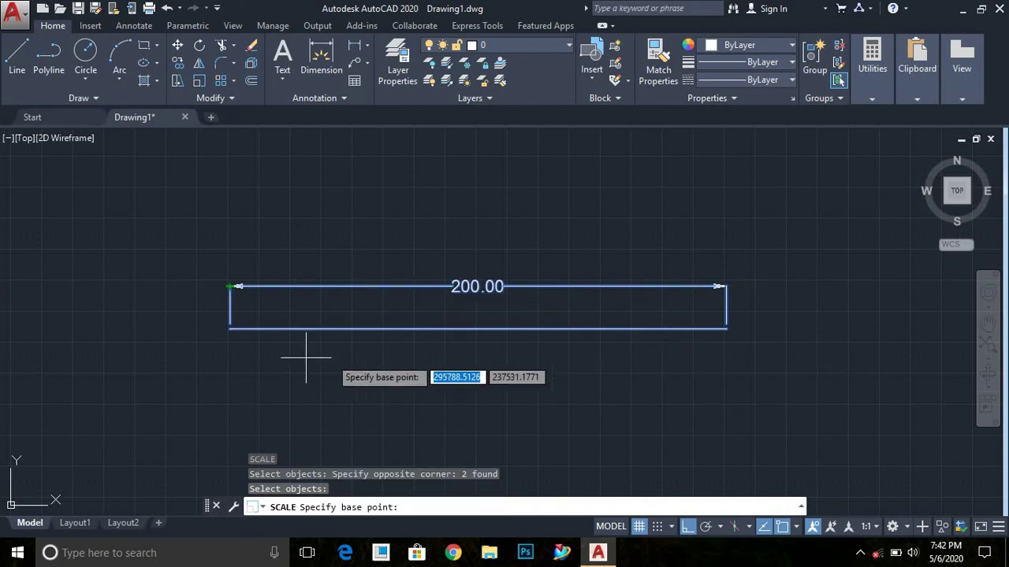
{"action": "left_click", "coordinate": [229, 329]}
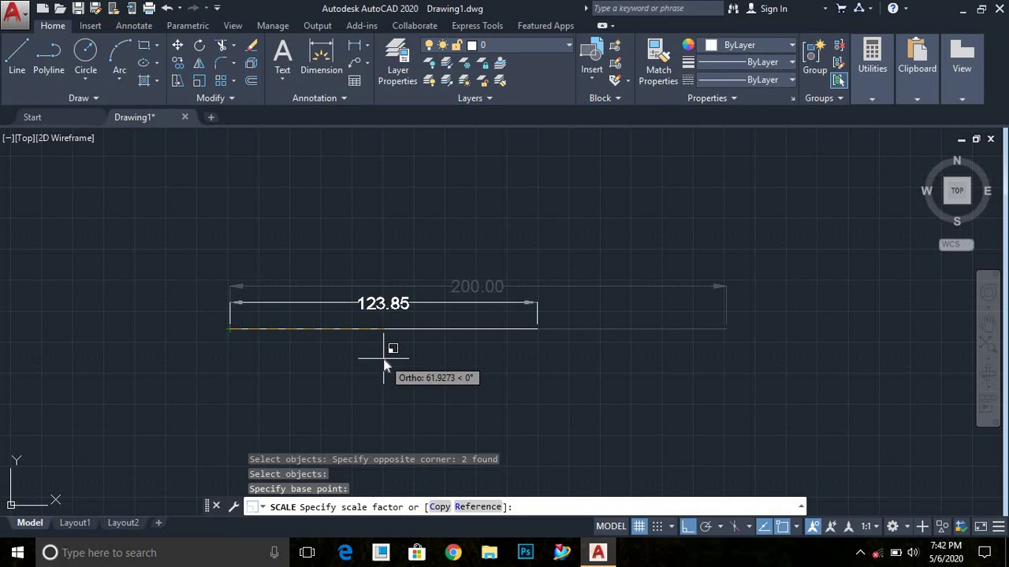
{"action": "type", "text": ".5"}
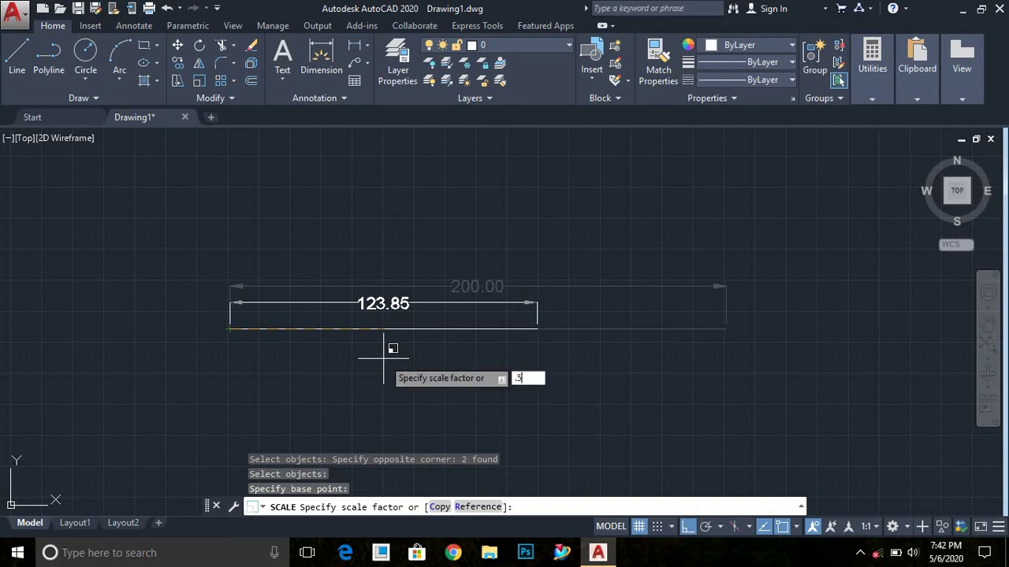
{"action": "key", "text": "Return"}
{"action": "middle_click_drag", "start_coordinate": [412, 358], "coordinate": [470, 339]}
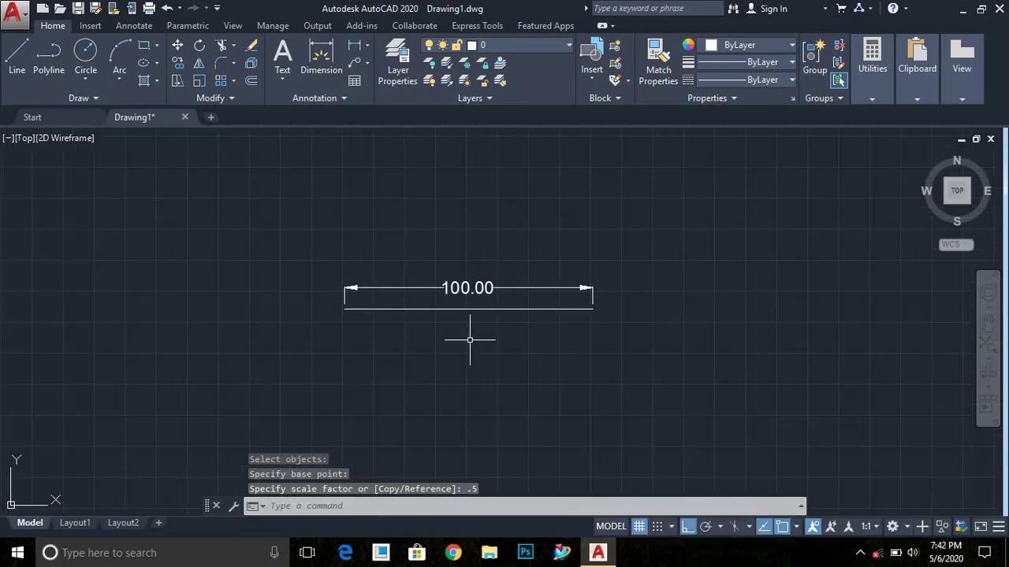
{"action": "type", "text": "SC"}
{"action": "key", "text": "Return"}
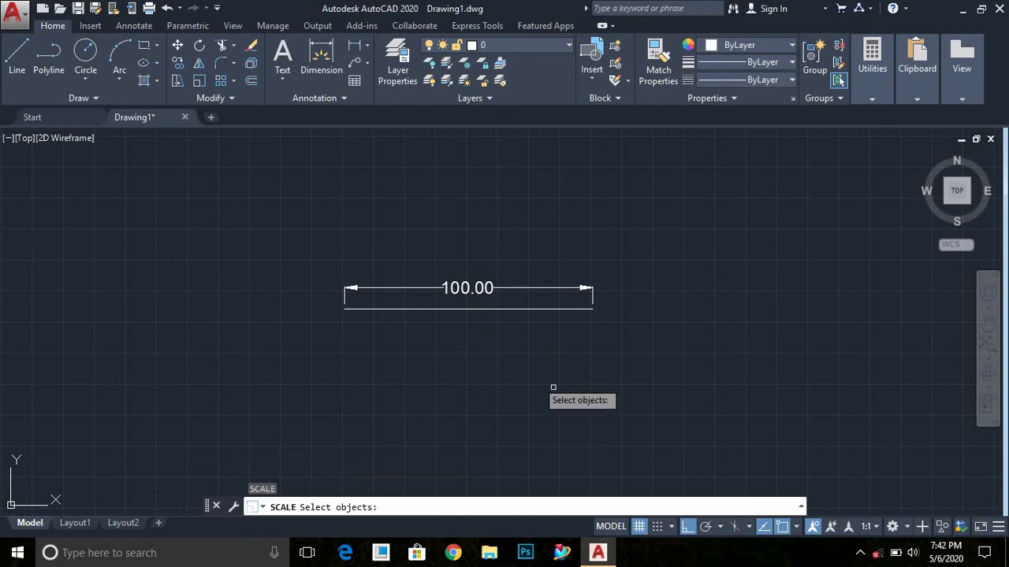
- Scale the line and its dimension by 3 from the right endpoint, giving 300.00
{"action": "left_click", "coordinate": [607, 400]}
{"action": "left_click", "coordinate": [343, 214]}
{"action": "key", "text": "Return"}
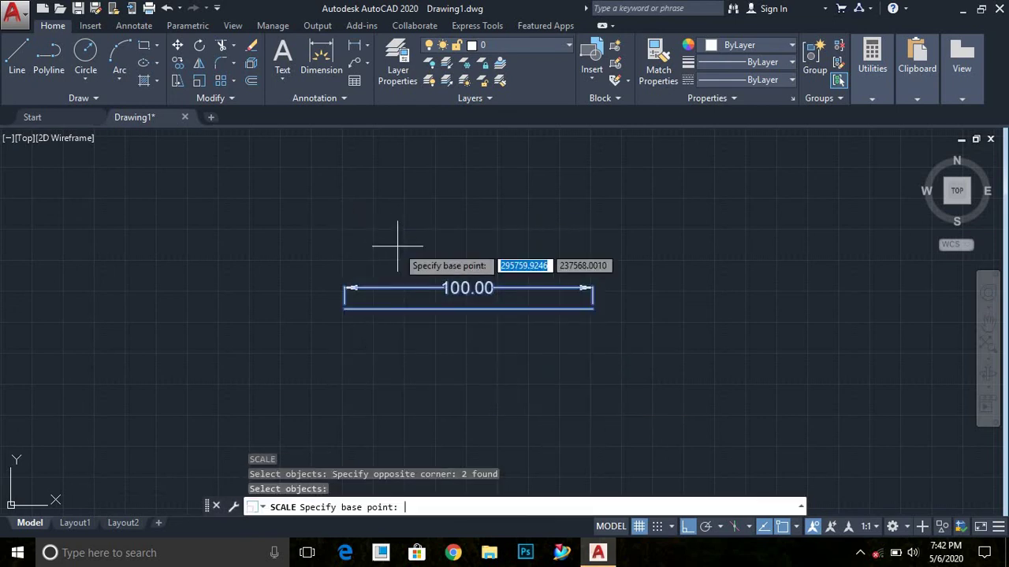
{"action": "left_click", "coordinate": [592, 309]}
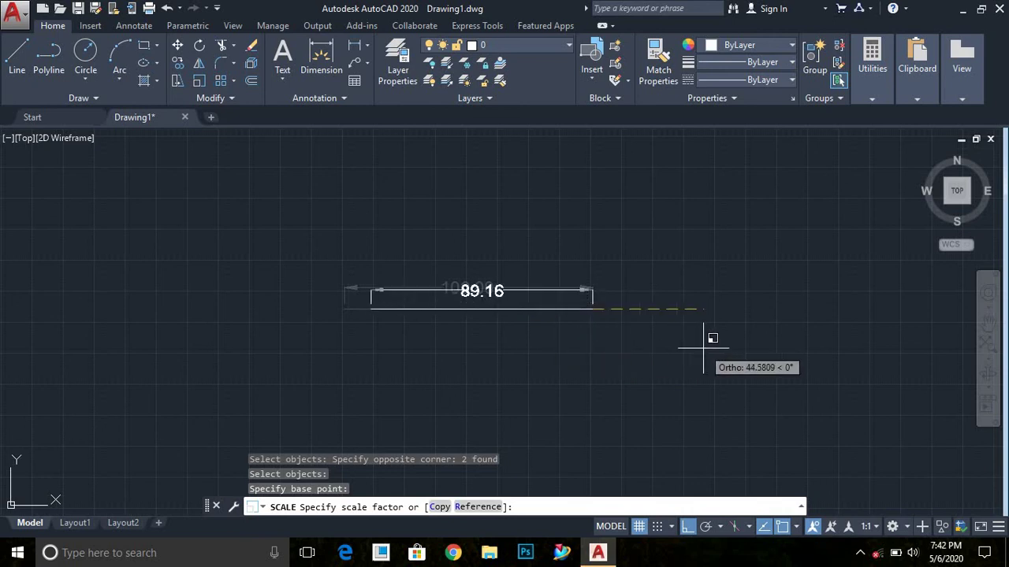
{"action": "type", "text": "3"}
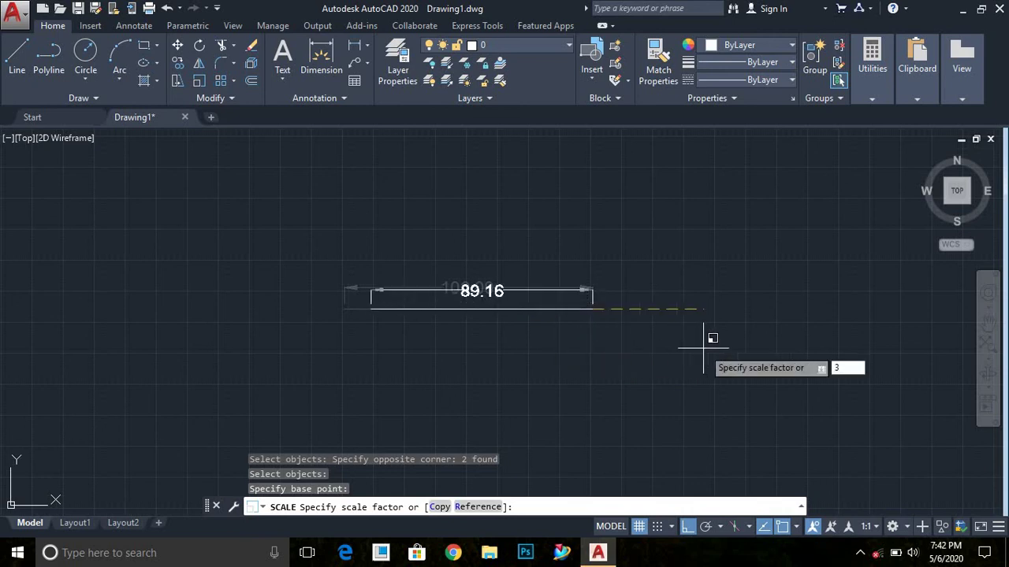
{"action": "key", "text": "Return"}
- Erase the 300.00 line together with its dimension
{"action": "scroll", "coordinate": [349, 300], "scroll_direction": "down", "scroll_amount": 2}
{"action": "mouse_move", "coordinate": [350, 300]}
{"action": "middle_mouse_down"}
{"action": "mouse_move", "coordinate": [565, 305]}
{"action": "mouse_move", "coordinate": [492, 330]}
{"action": "middle_mouse_up"}
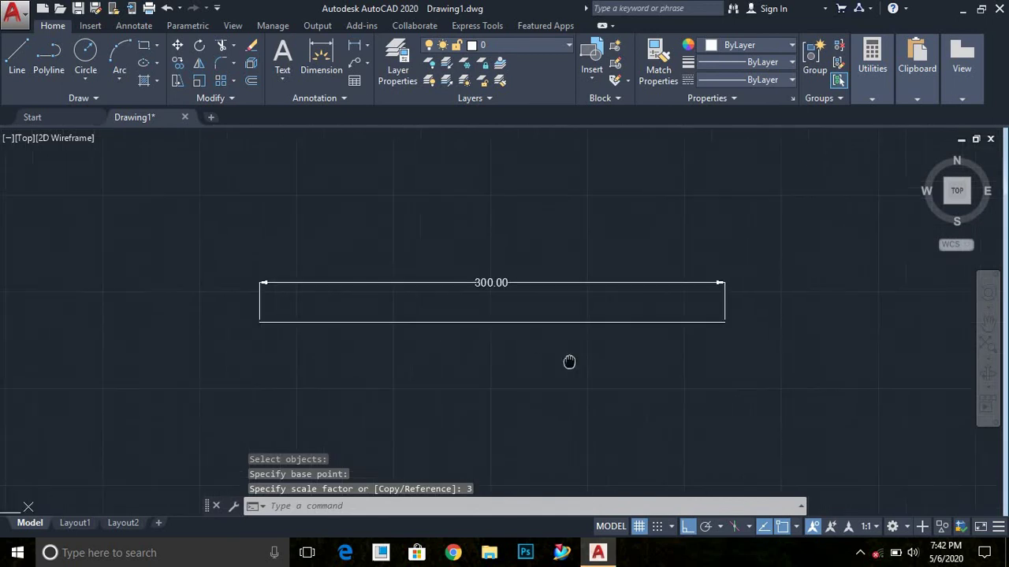
{"action": "left_click", "coordinate": [744, 395]}
{"action": "left_click", "coordinate": [232, 234]}
{"action": "key", "text": "Delete"}
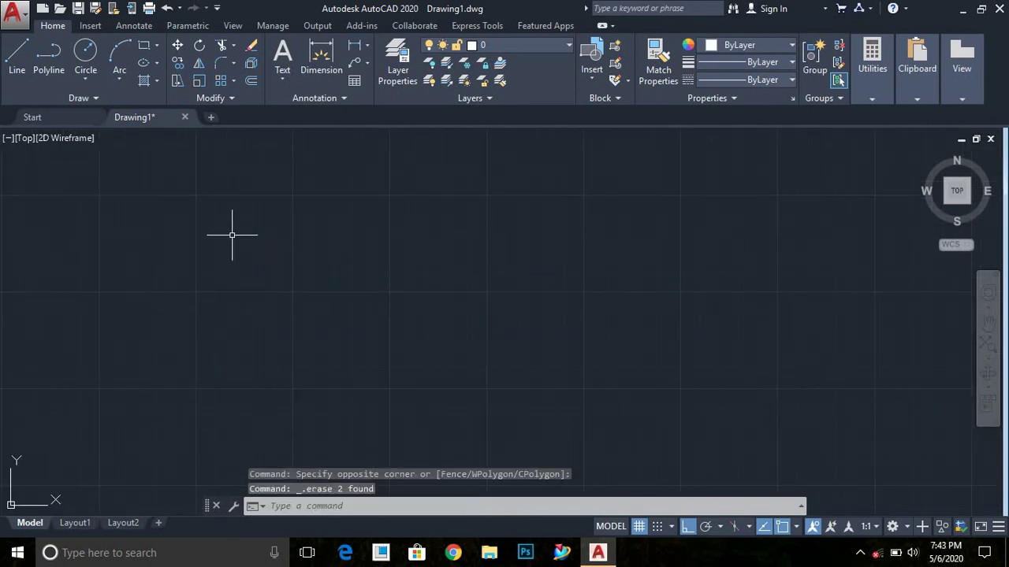